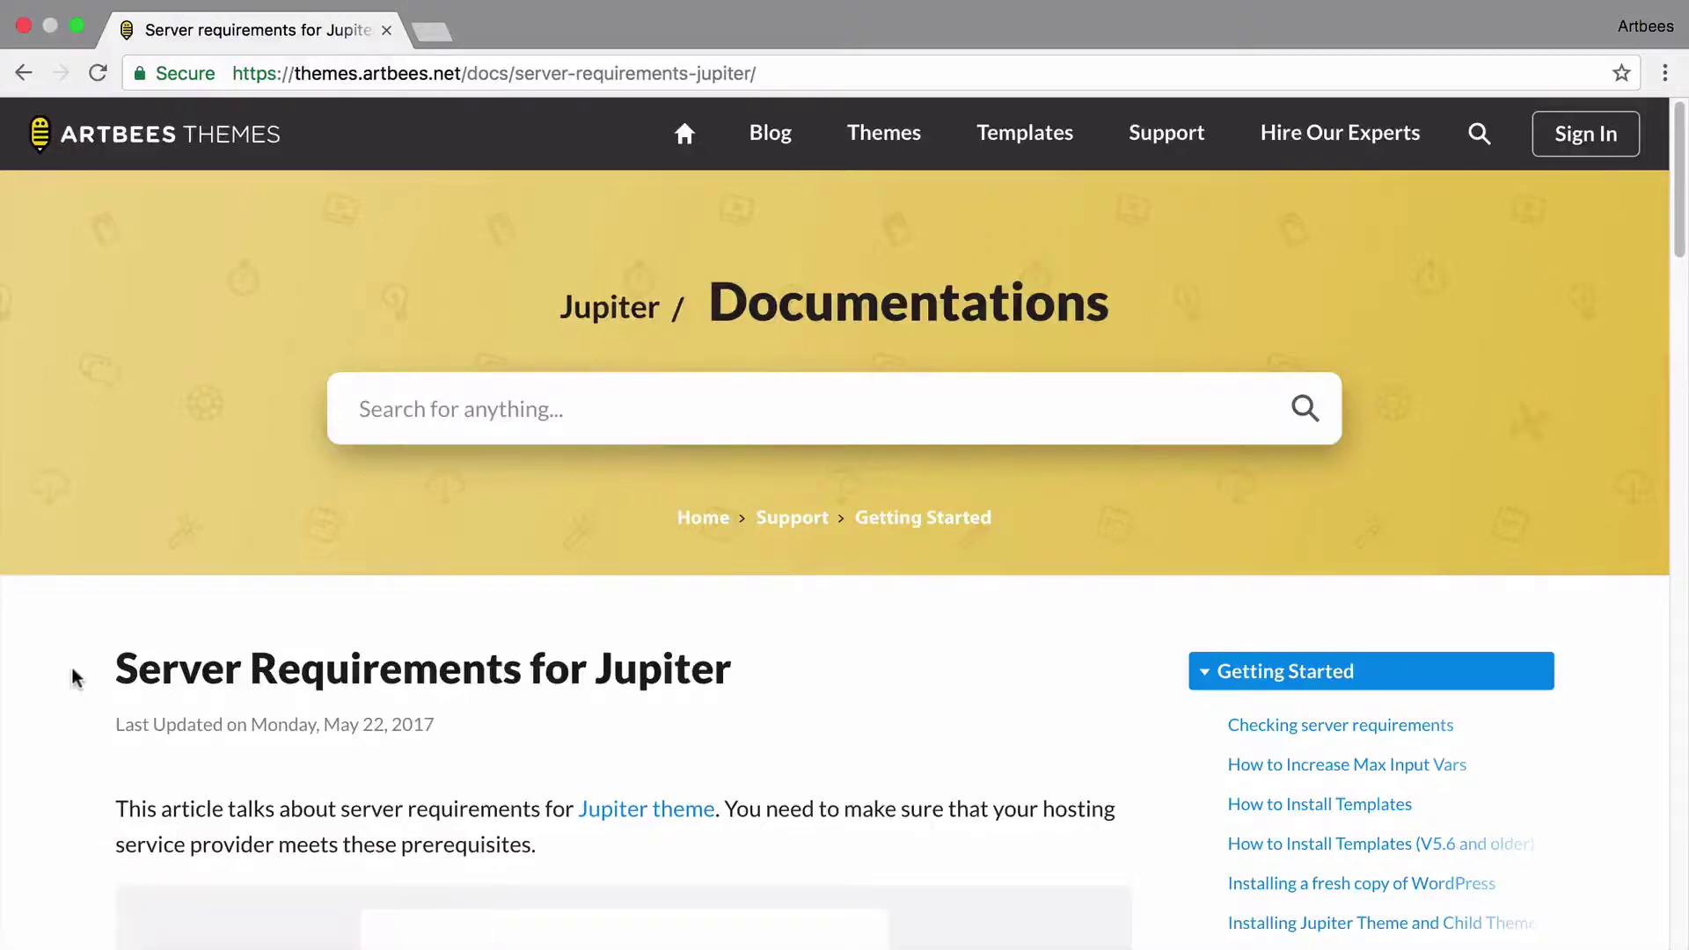
scroll(75, 678, "down", 7)
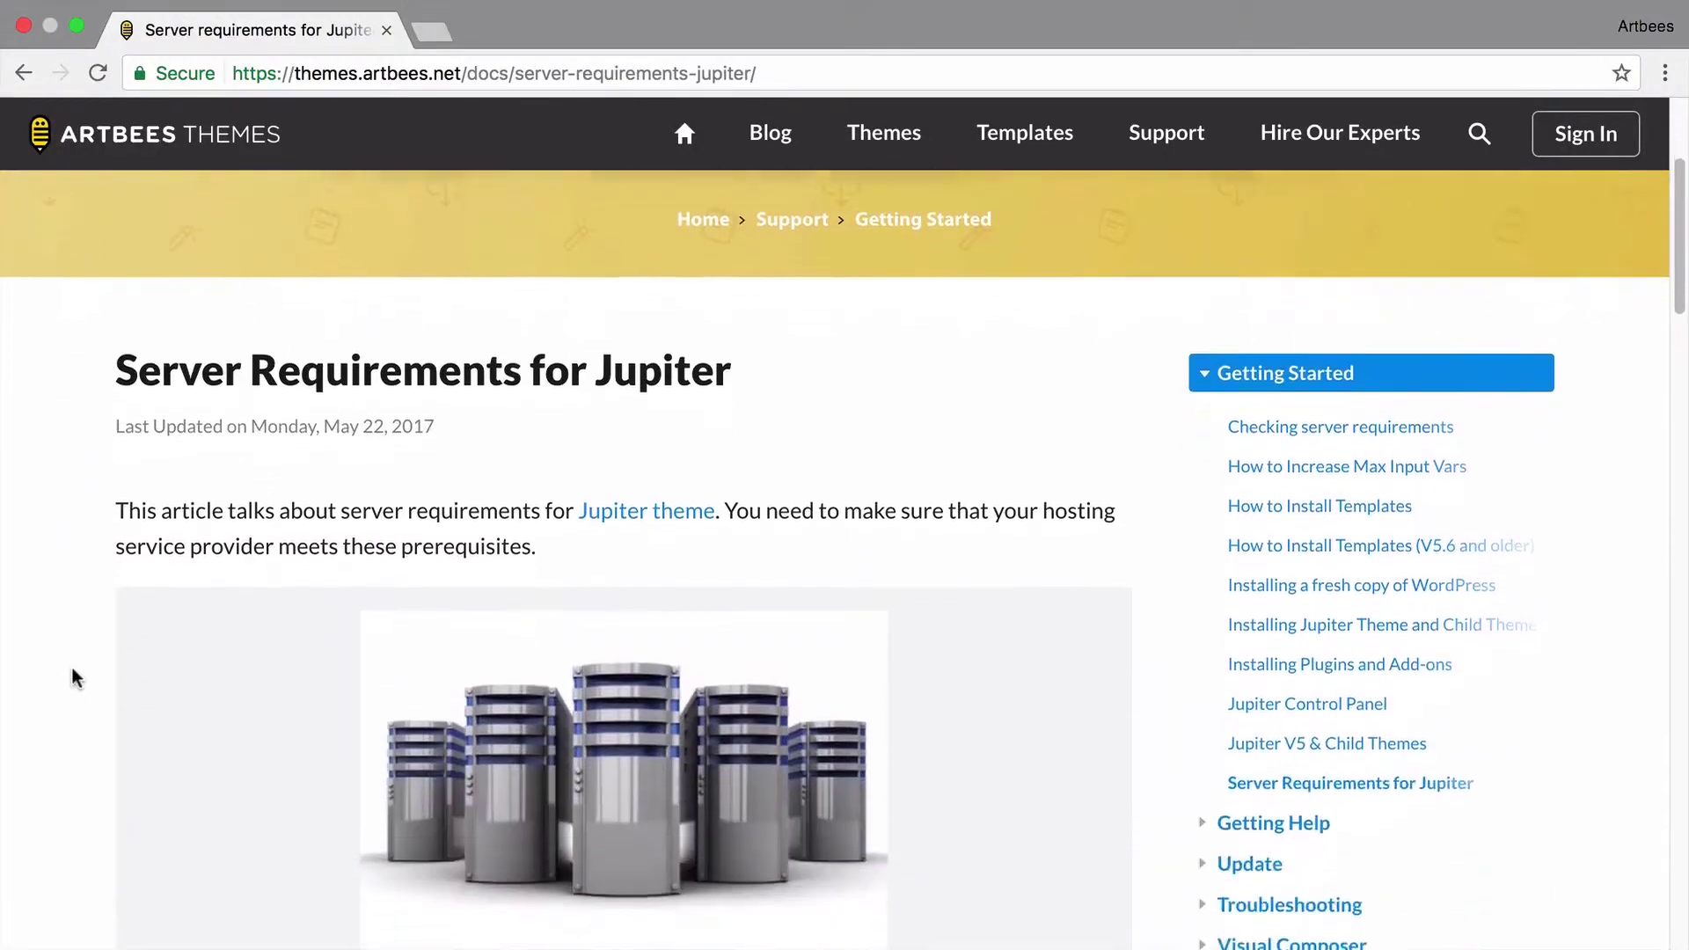
scroll(75, 677, "down", 2)
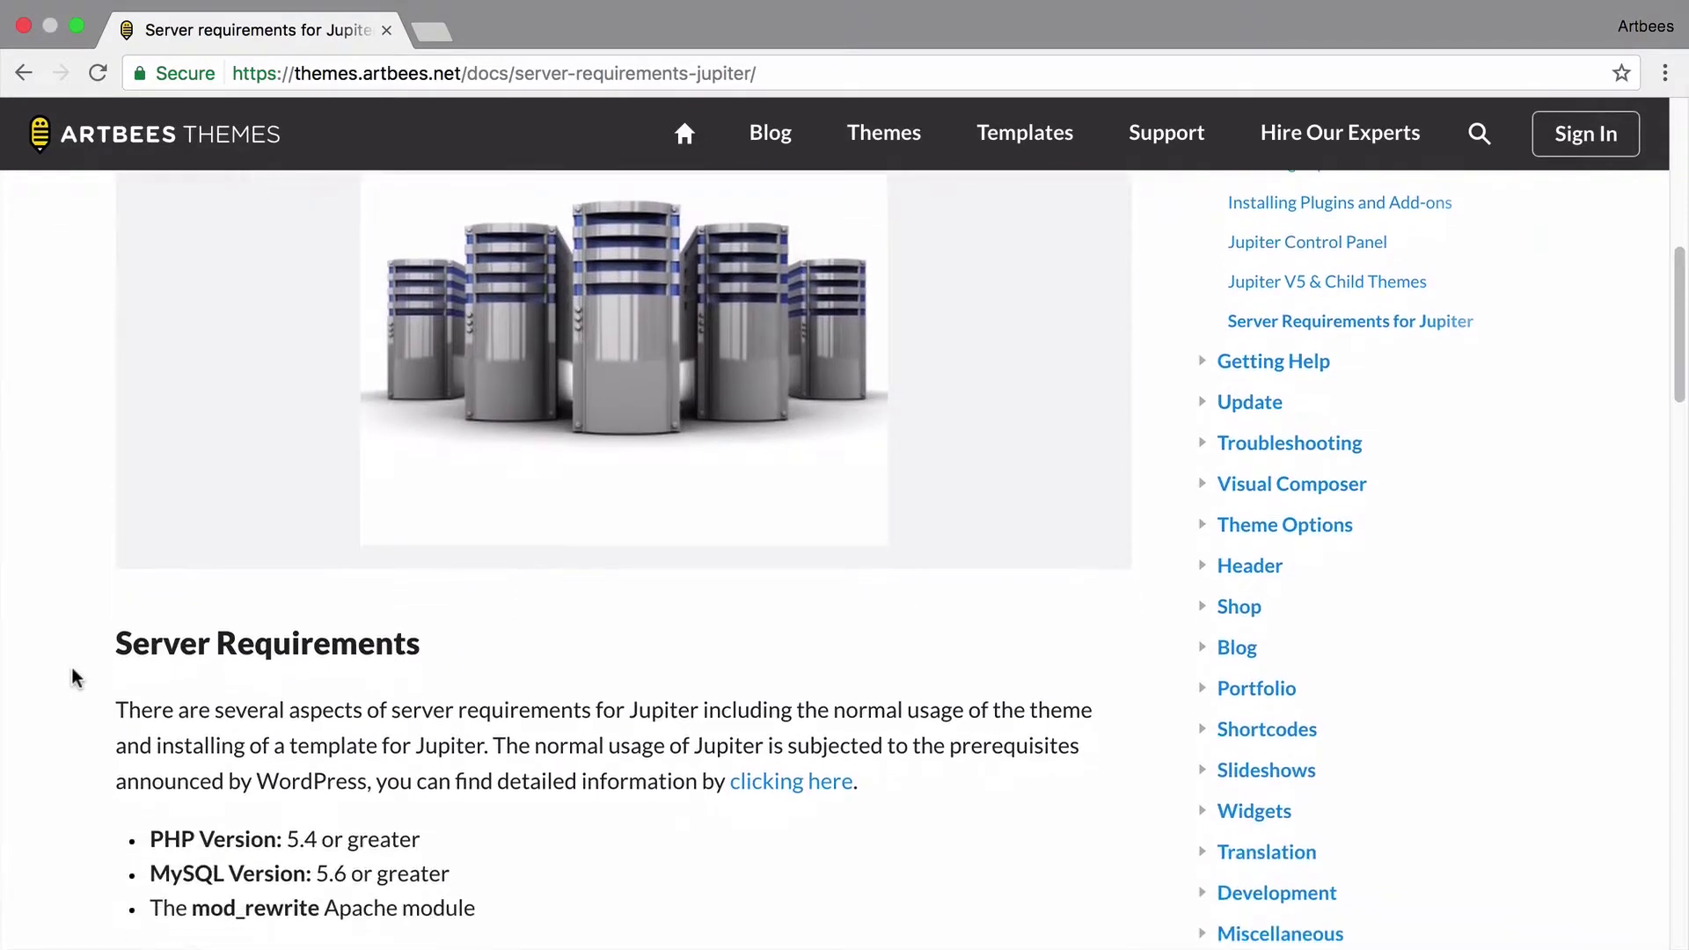
scroll(74, 677, "down", 1)
scroll(75, 677, "down", 6)
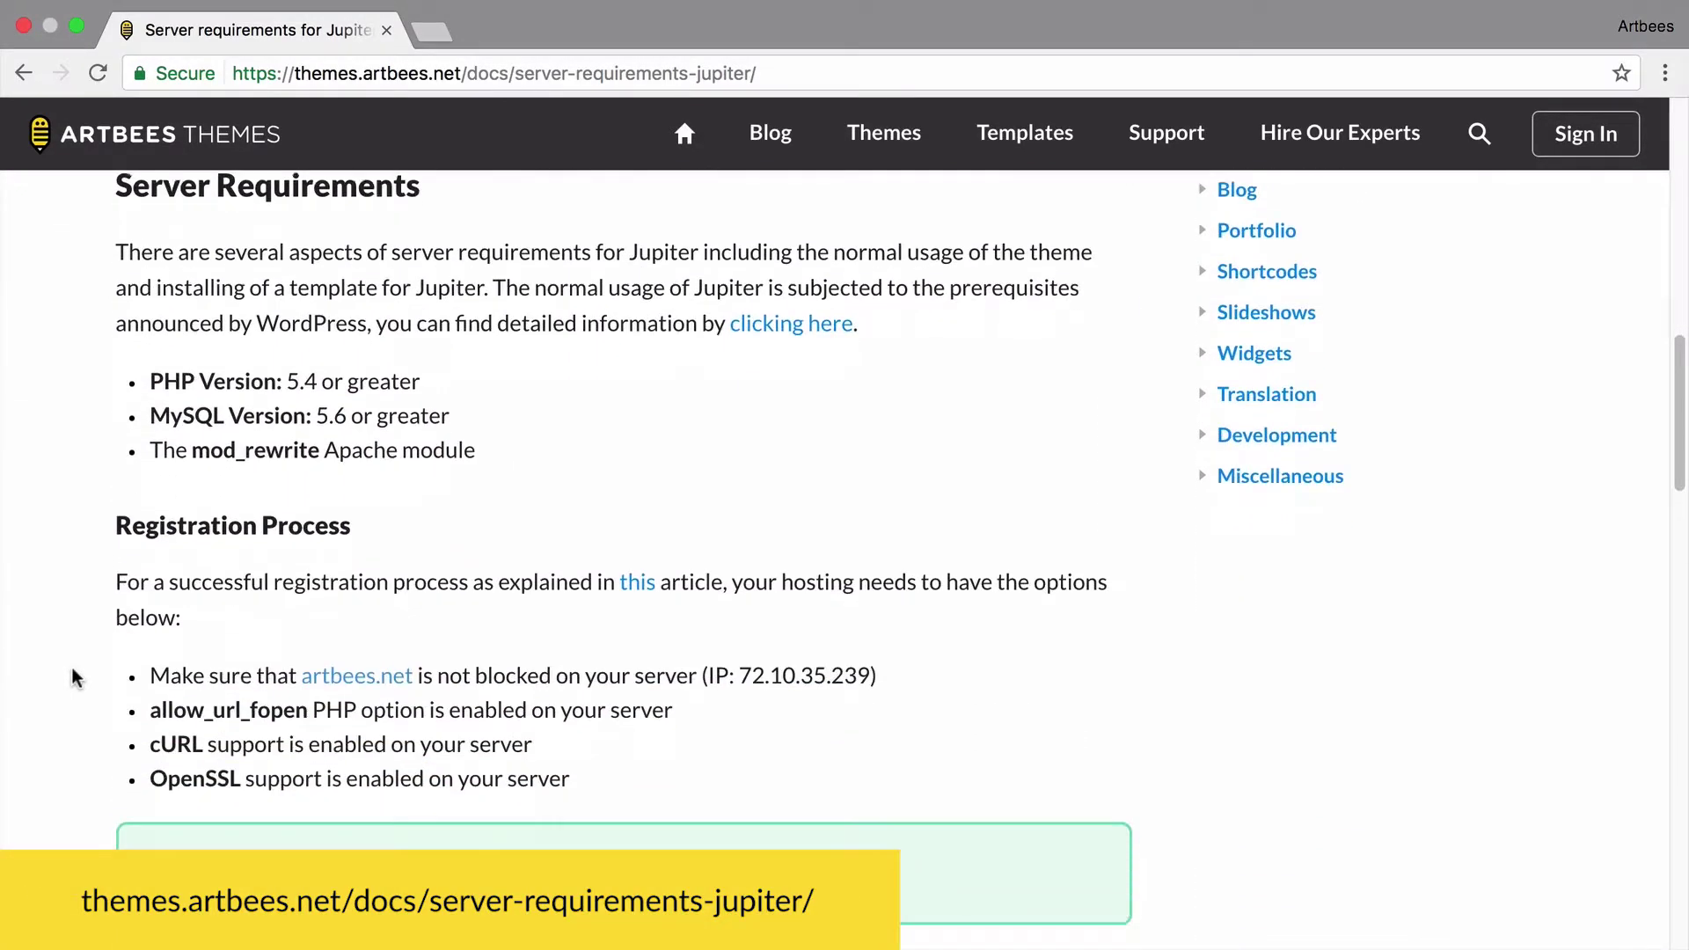
scroll(75, 677, "down", 1)
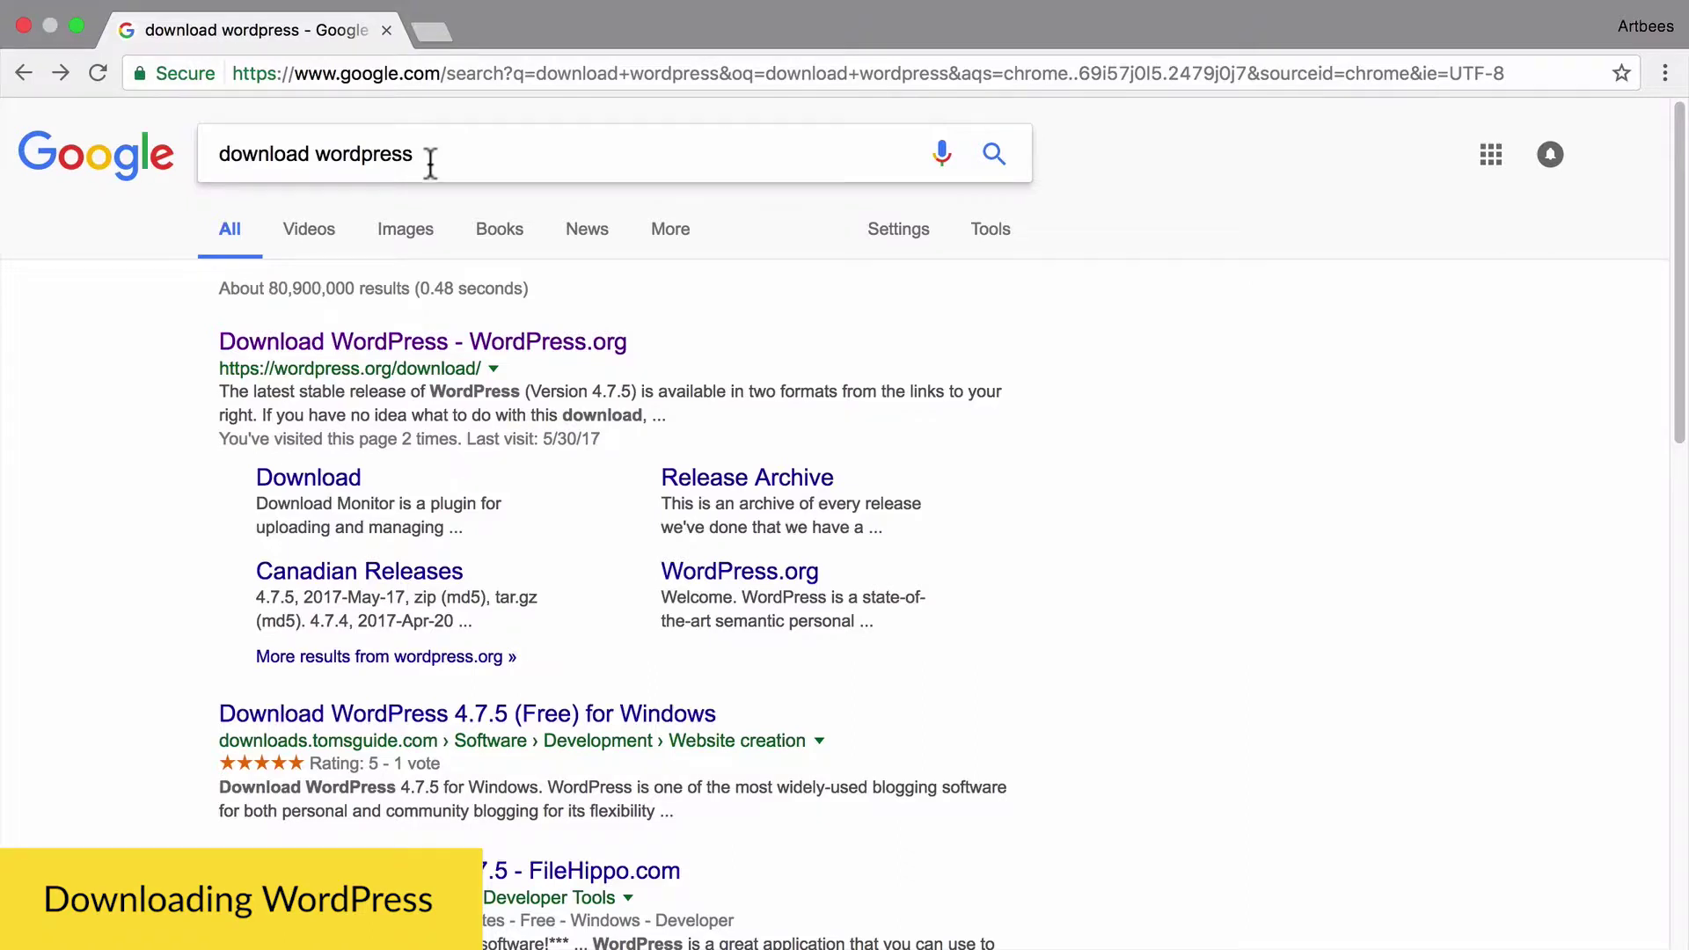
- Download the WordPress 4.7.5 zip from the official WordPress.org download page
left_click(335, 345)
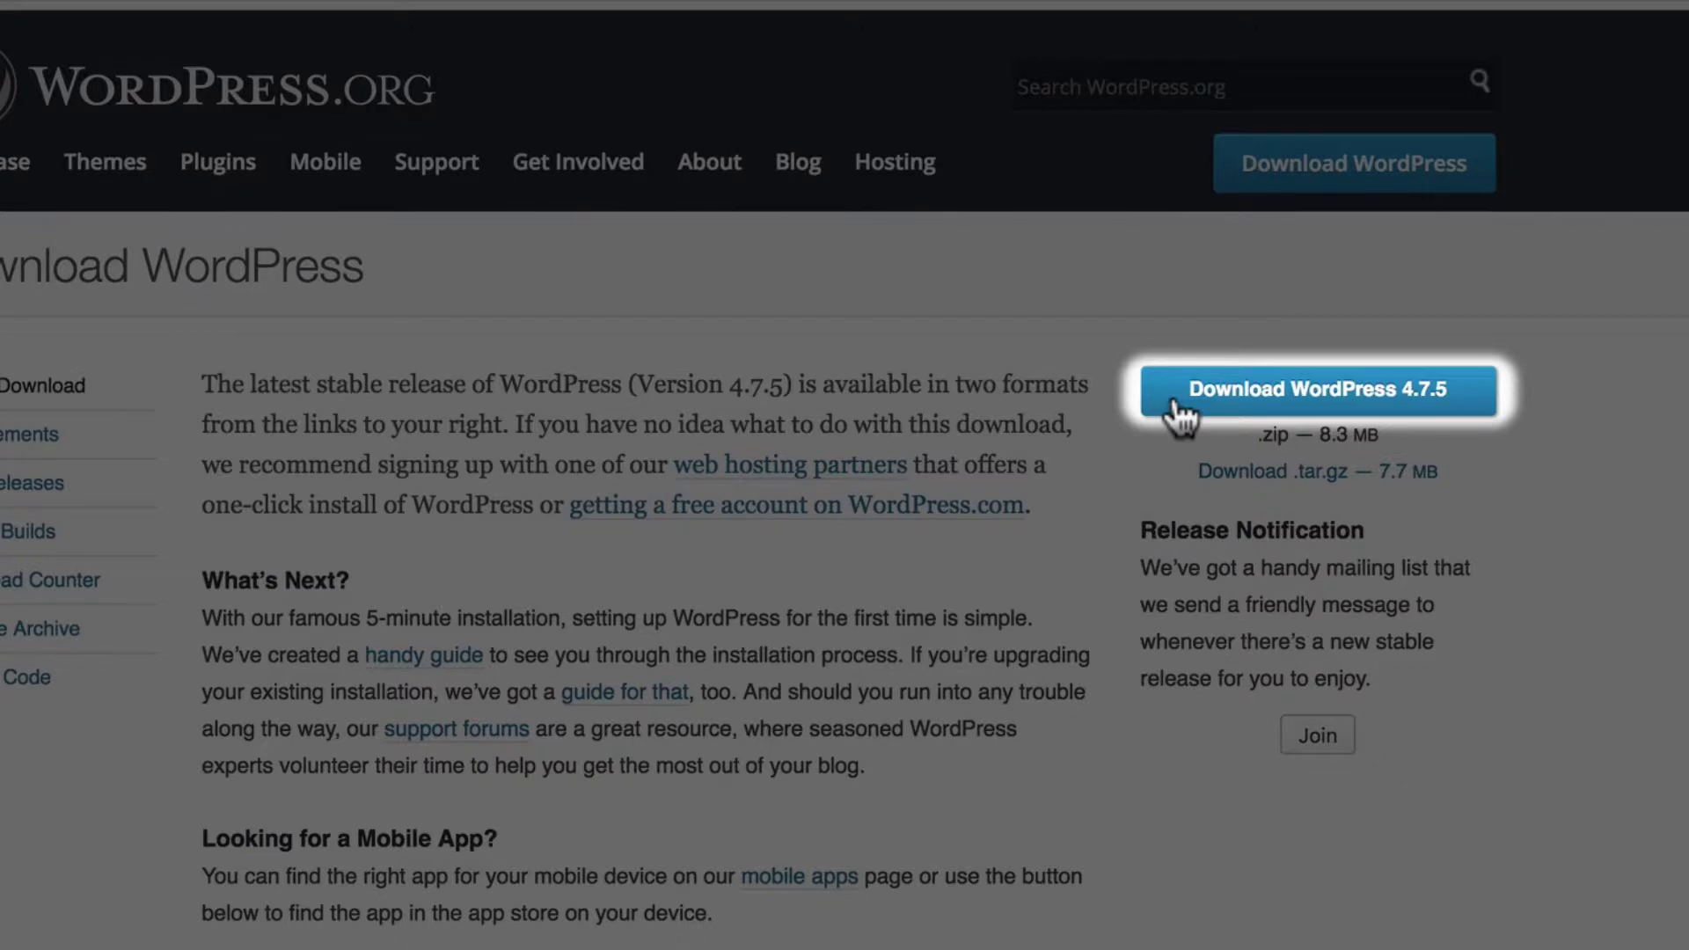
left_click(1176, 403)
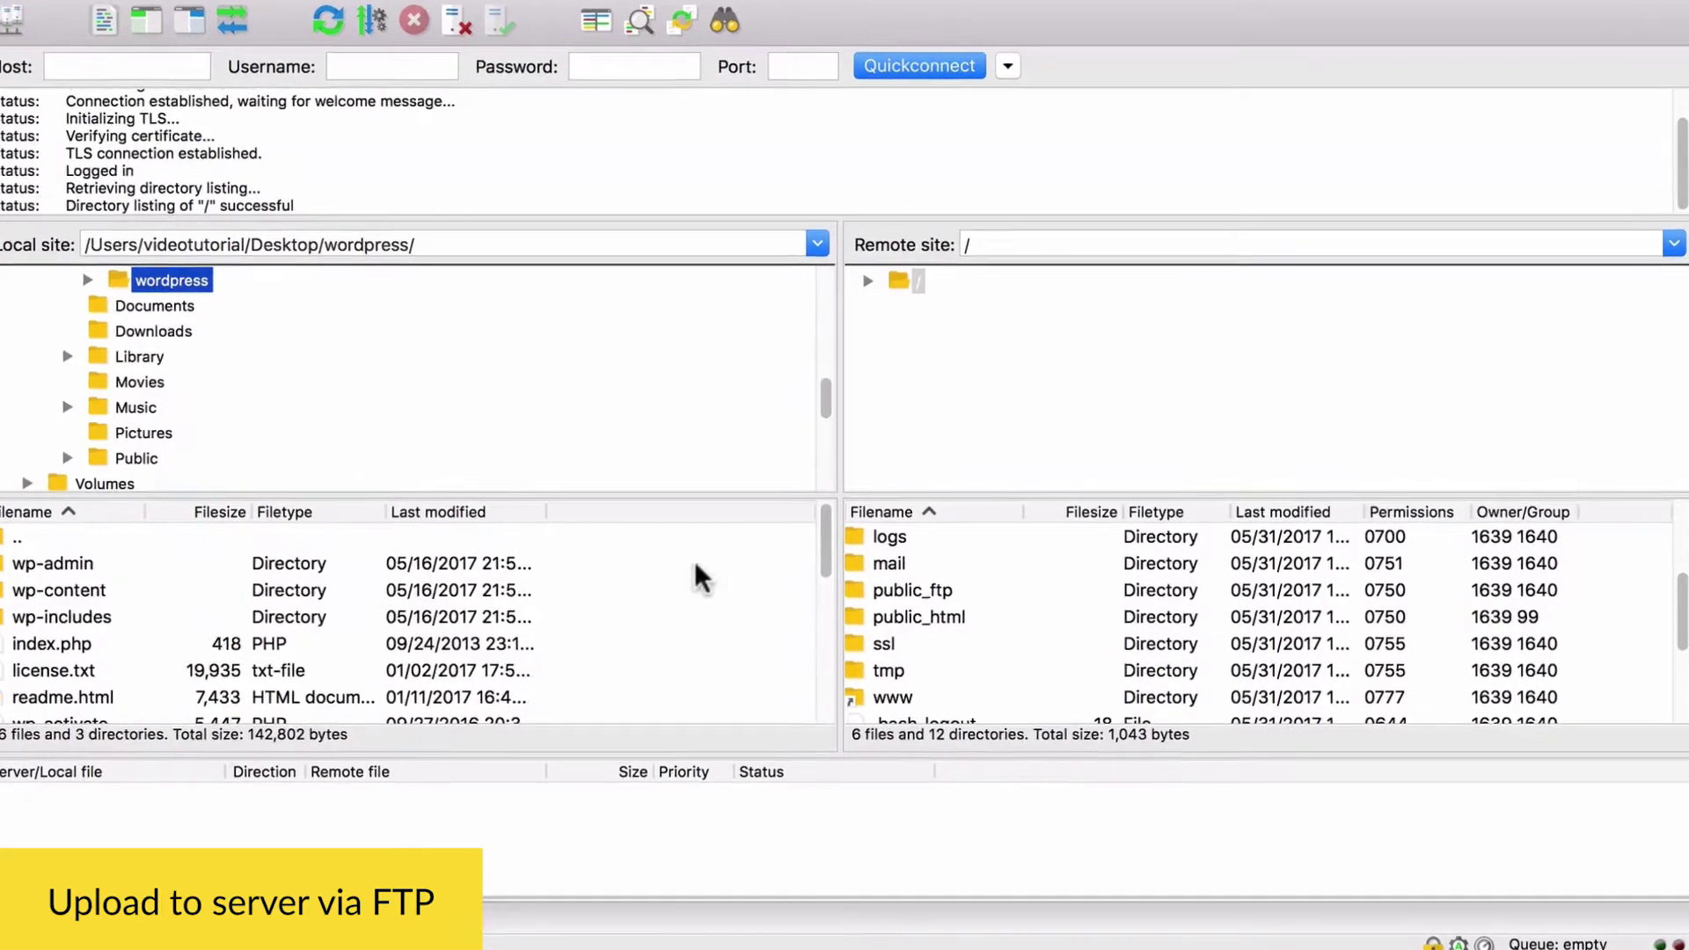
- Upload all local WordPress files into the server's public_html folder in FileZilla
left_click(967, 613)
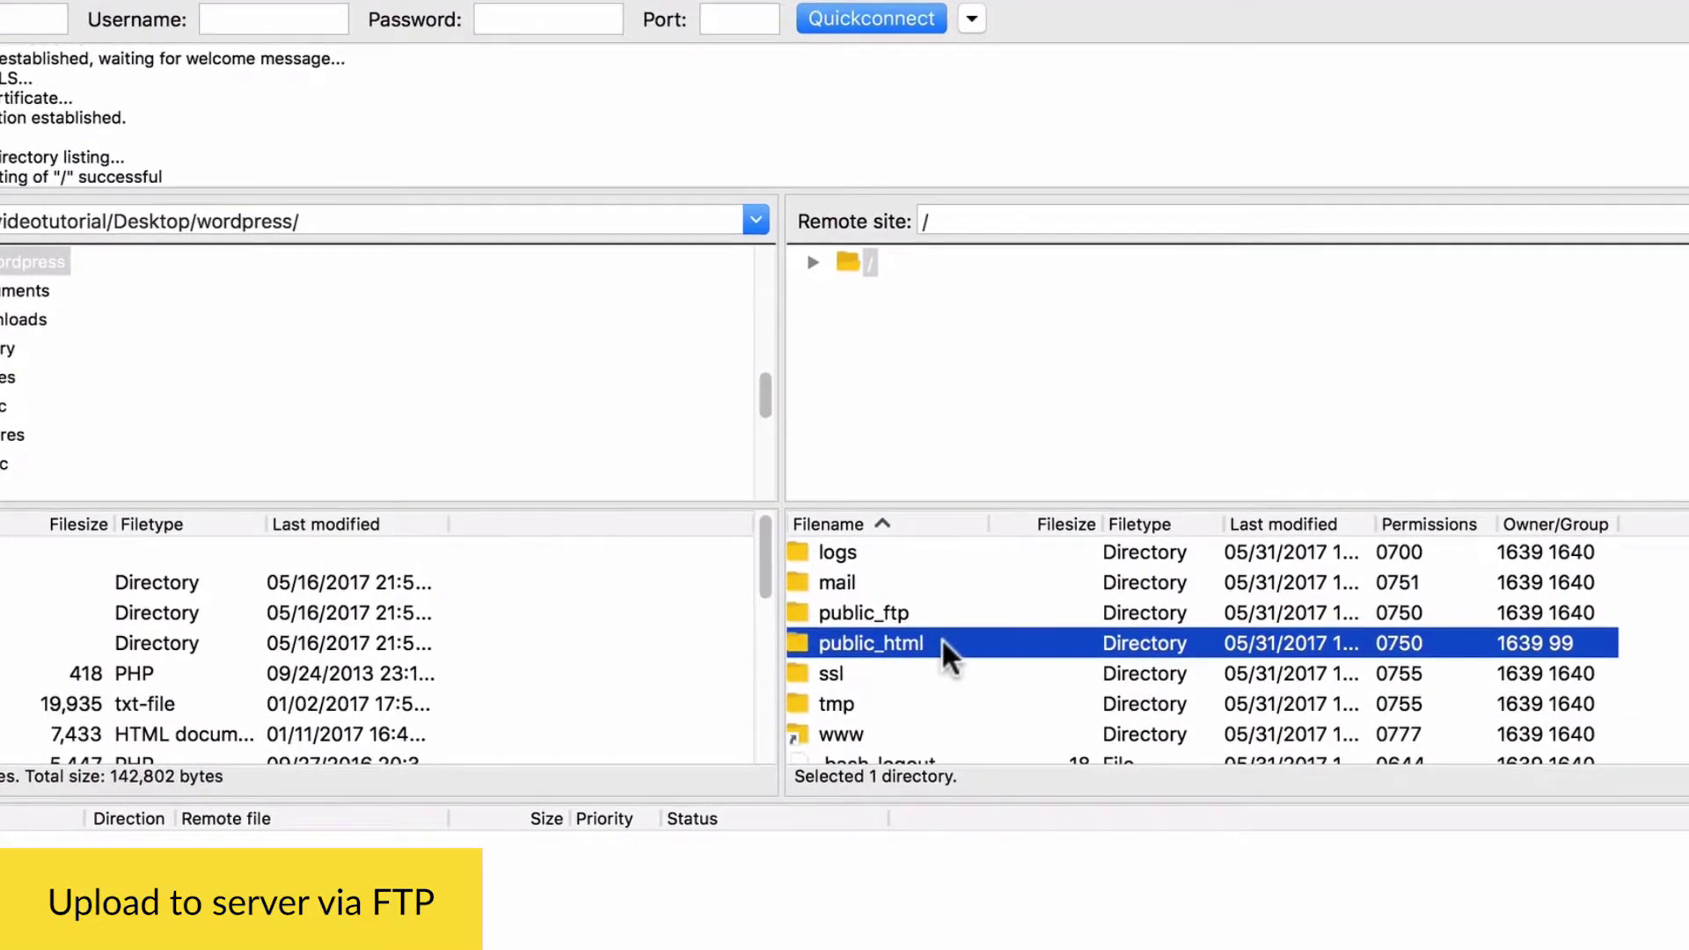
double_click(932, 638)
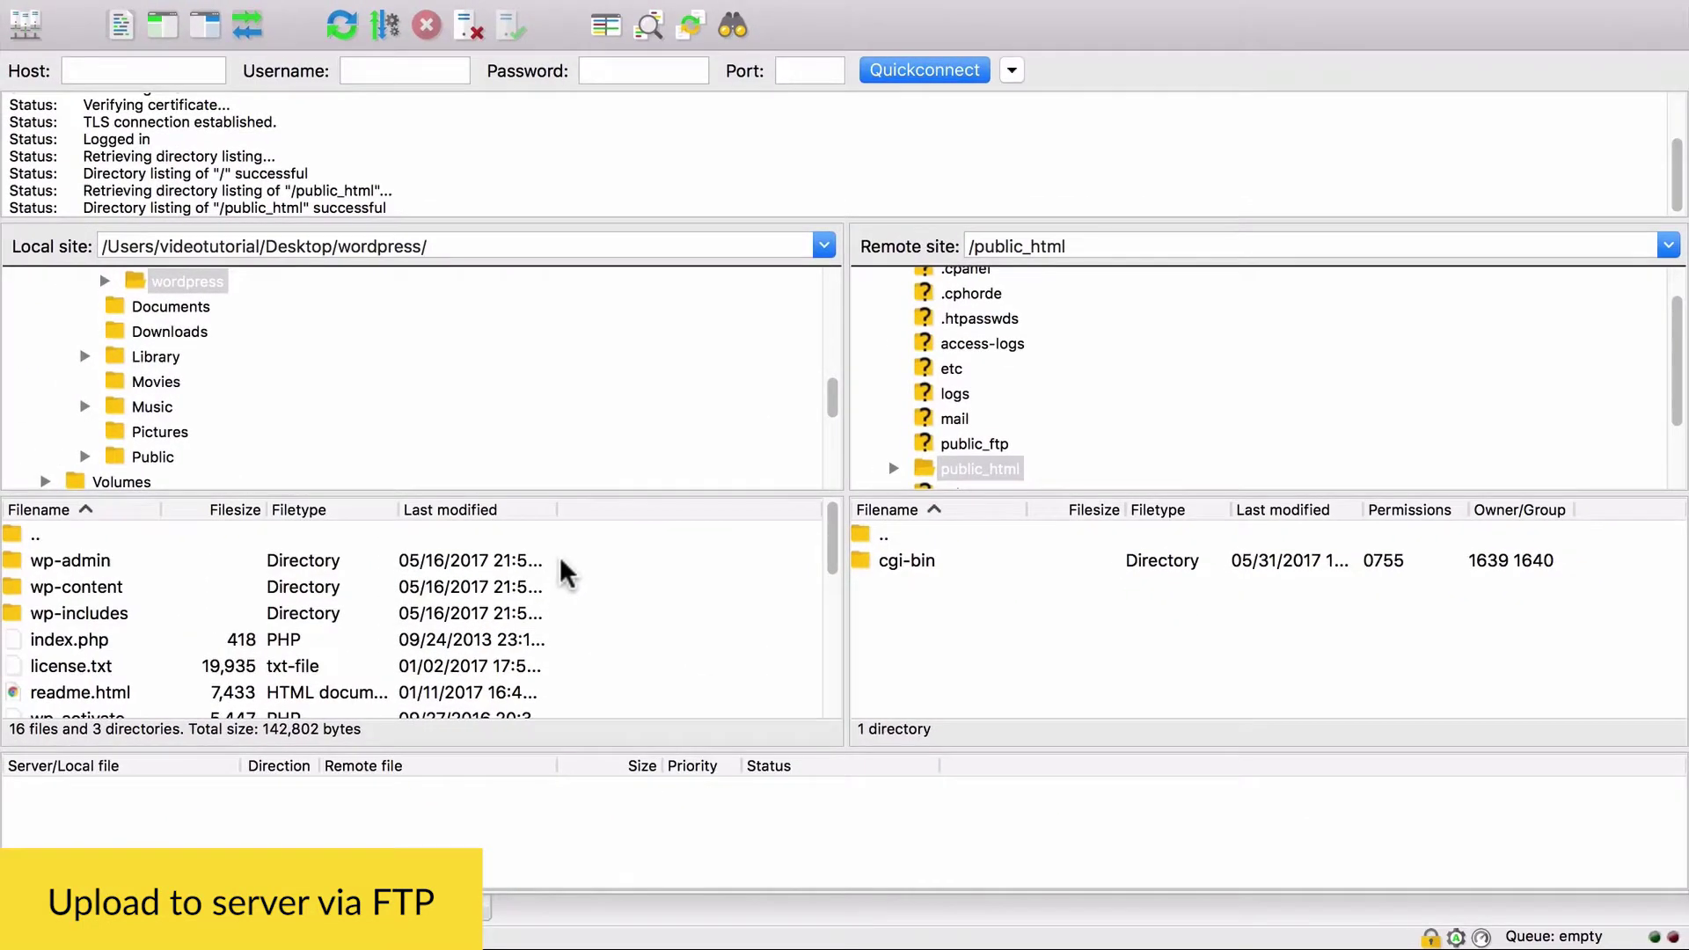
key("super+a")
left_click_drag(471, 567, 917, 616)
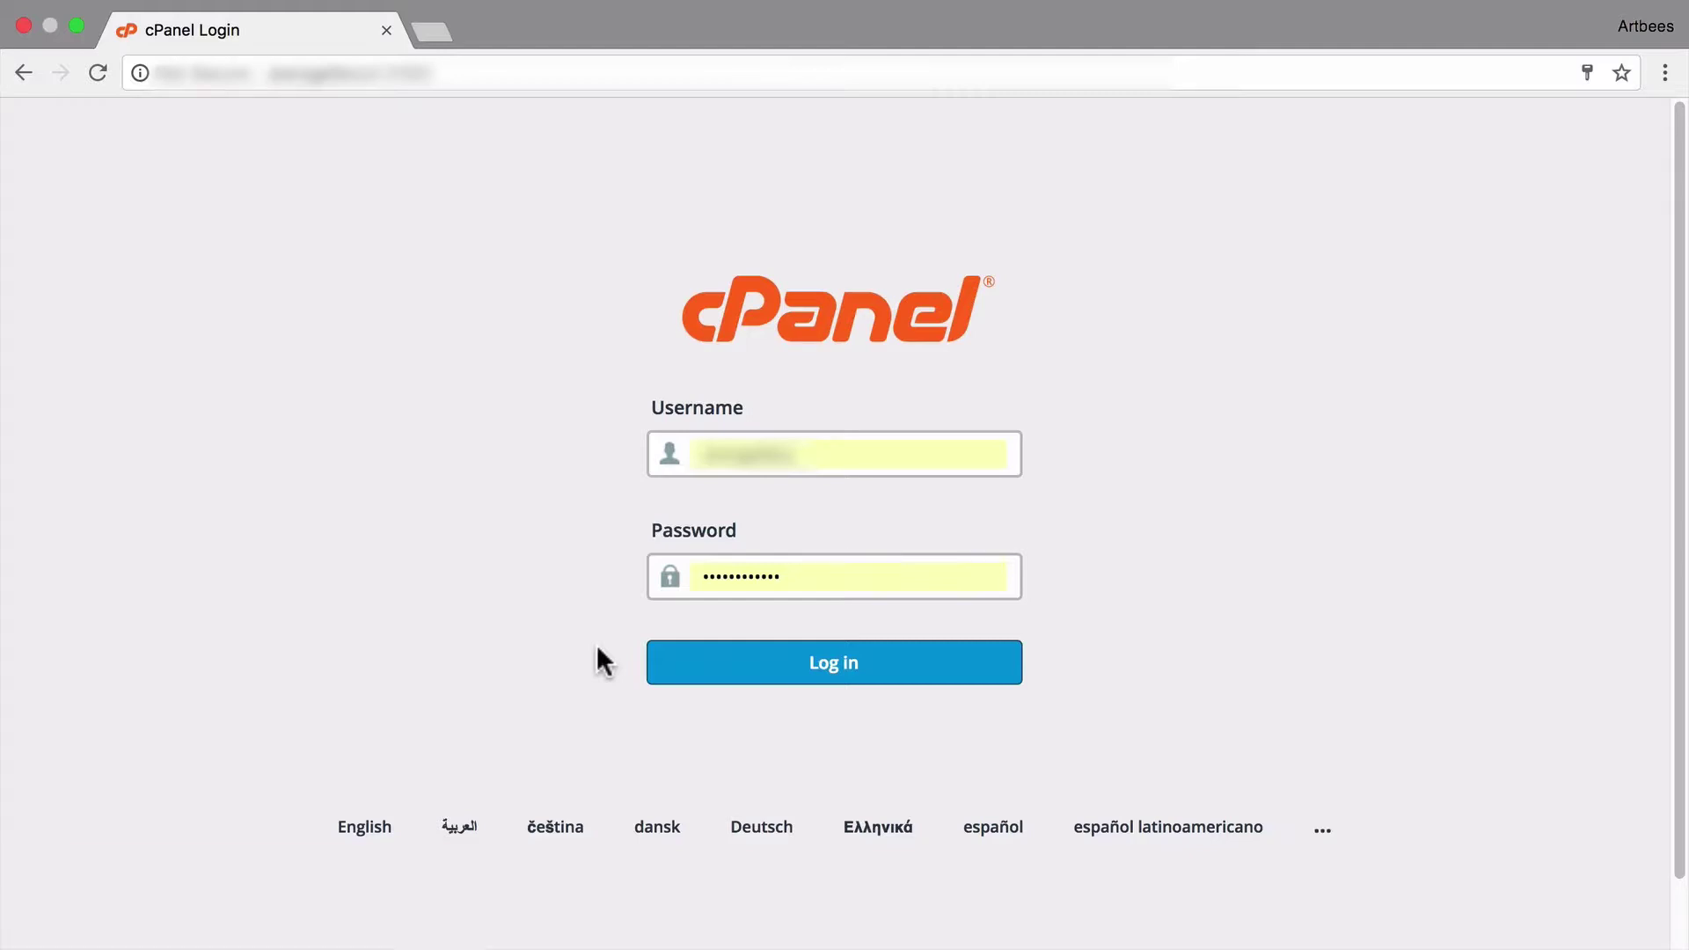
- Sign in to cPanel and create the MySQL database 'exongall_database'
left_click(746, 661)
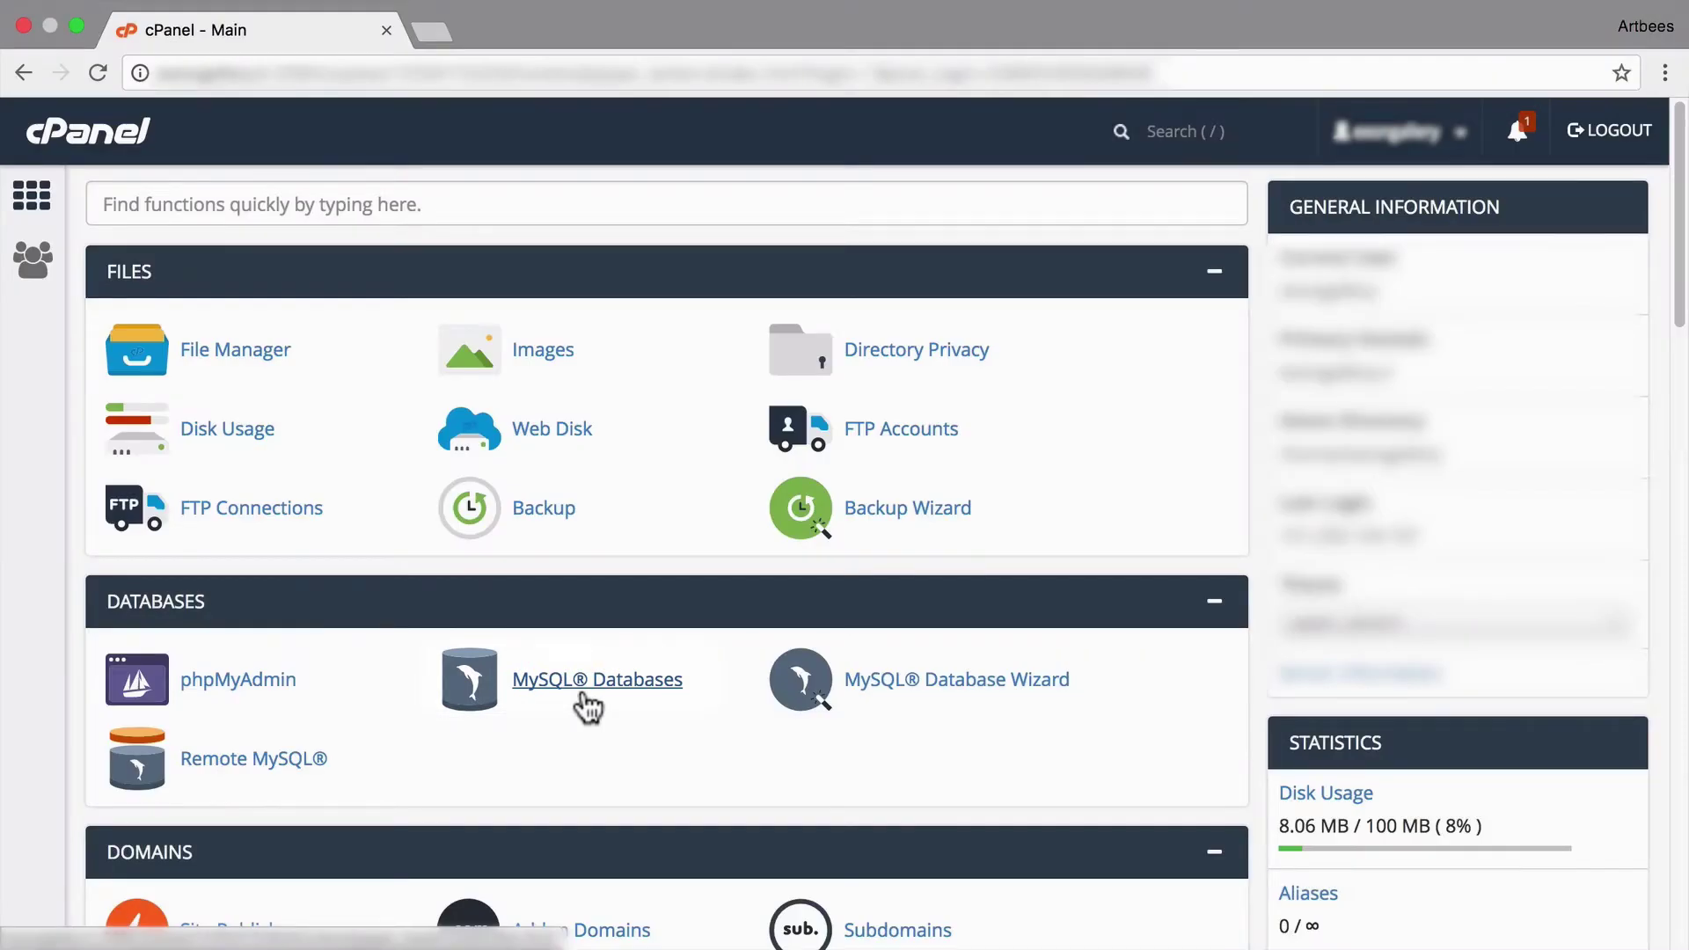
left_click(583, 697)
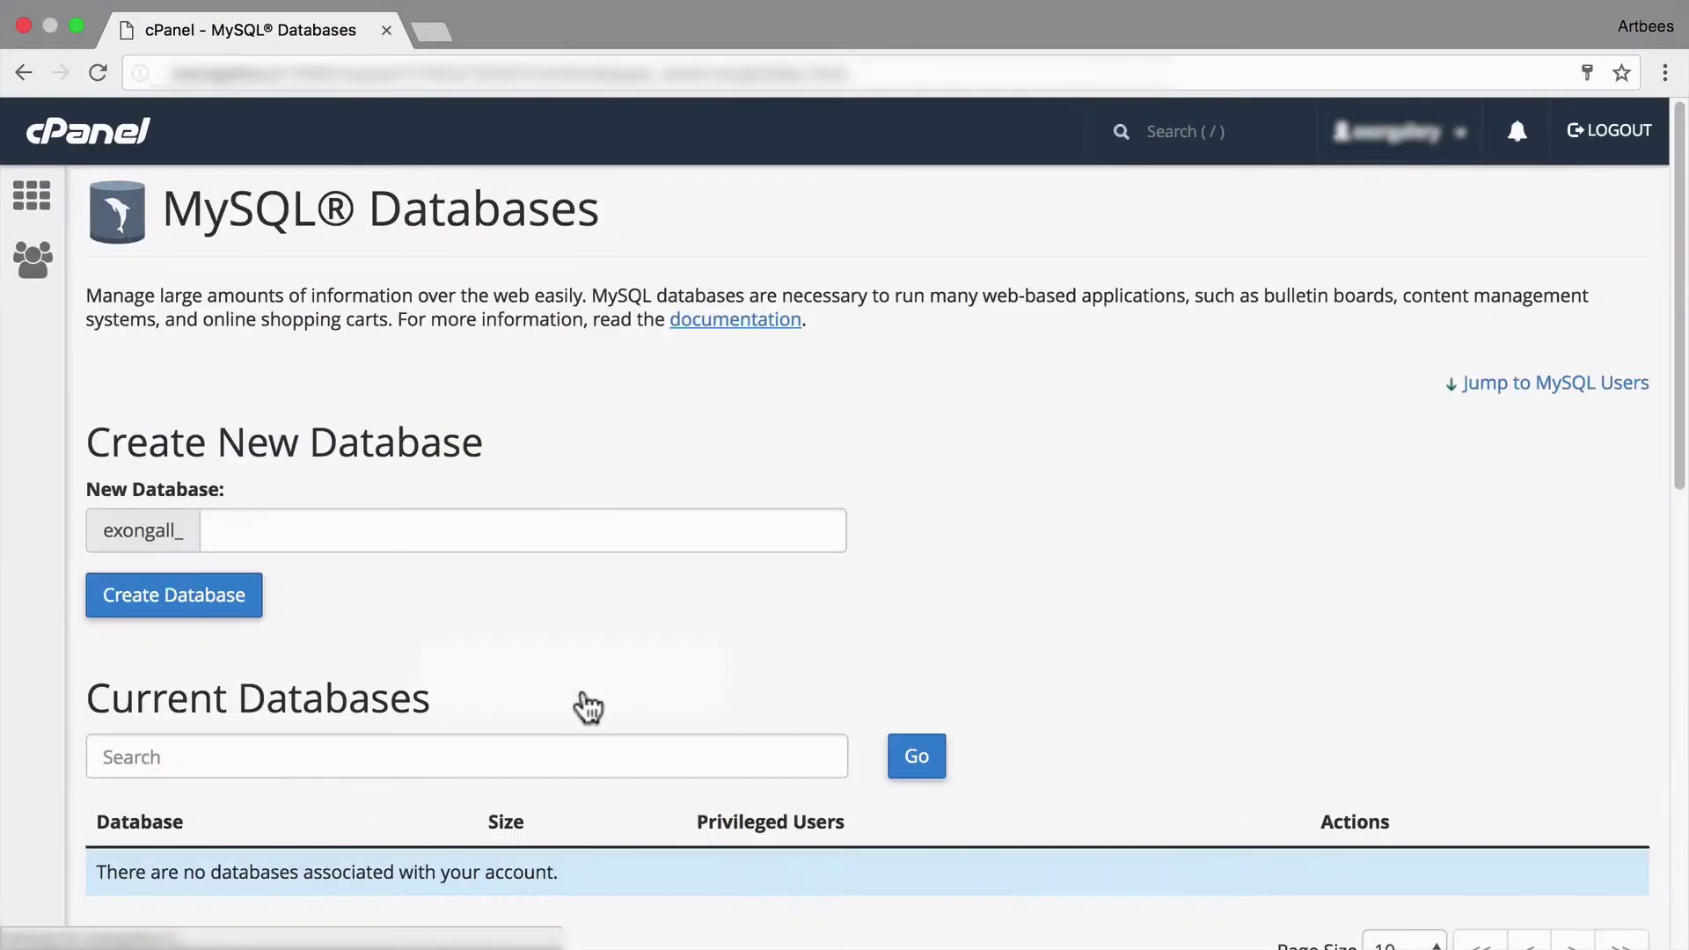
left_click(467, 532)
type("database")
left_click(186, 596)
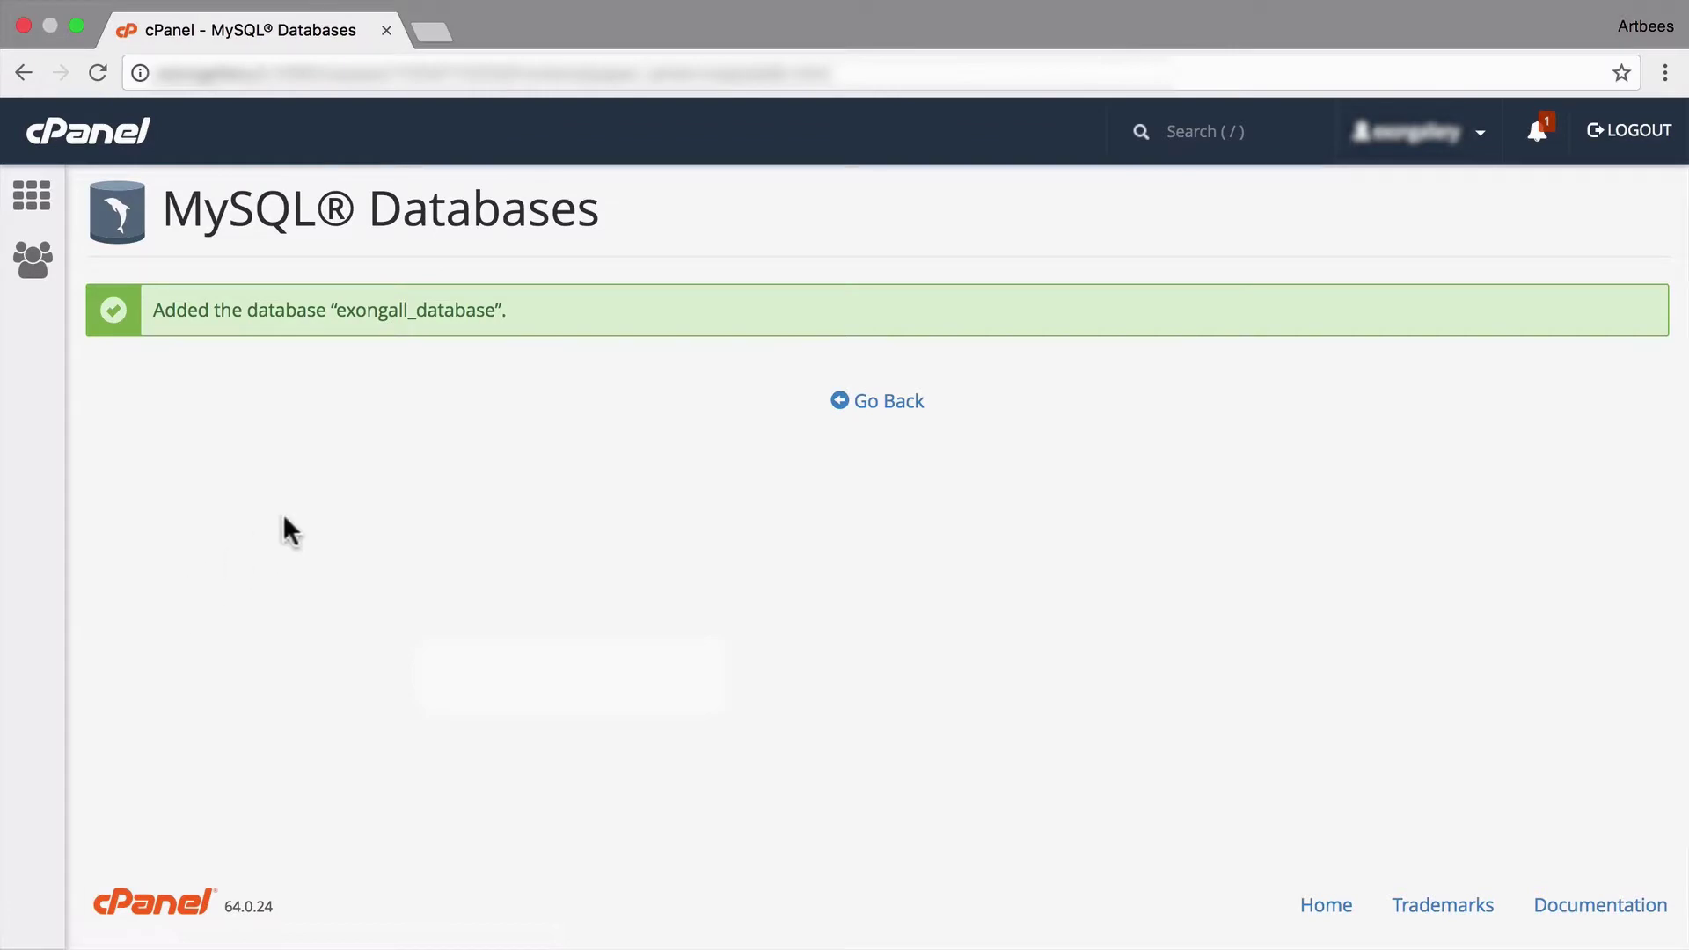
- Create the MySQL user 'user' with a generated strong password
left_click(886, 402)
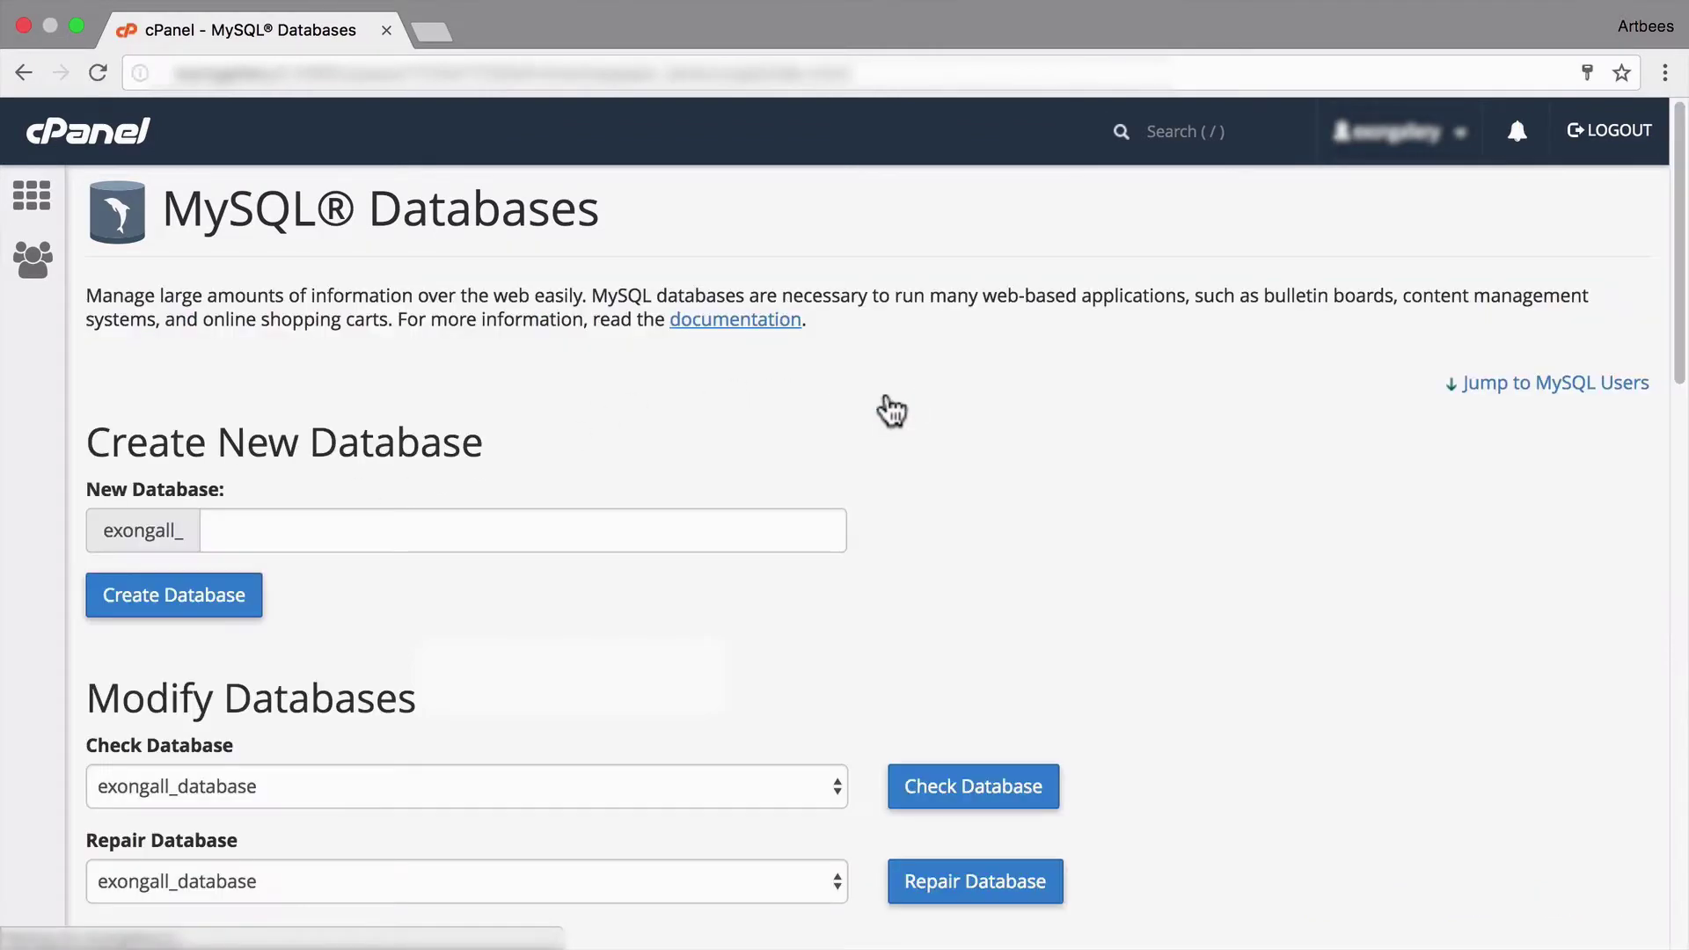
scroll(889, 400, "down", 10)
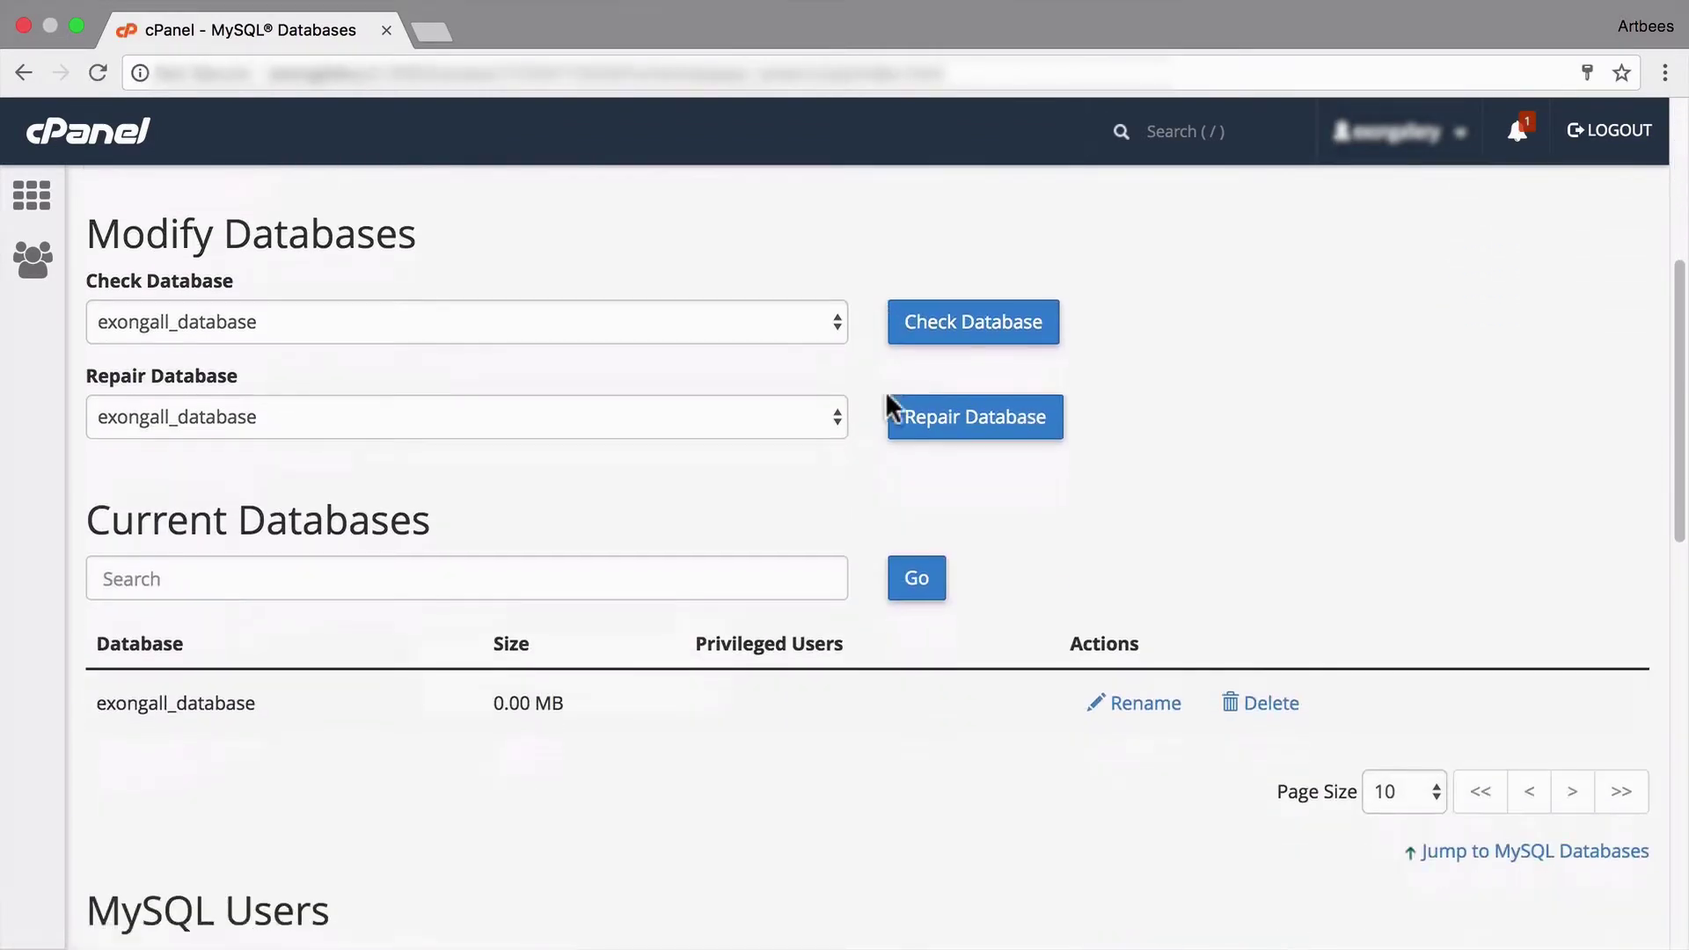
scroll(888, 405, "down", 3)
left_click(652, 473)
type("user")
key("Tab")
left_click(895, 743)
left_click(618, 584)
left_click(862, 683)
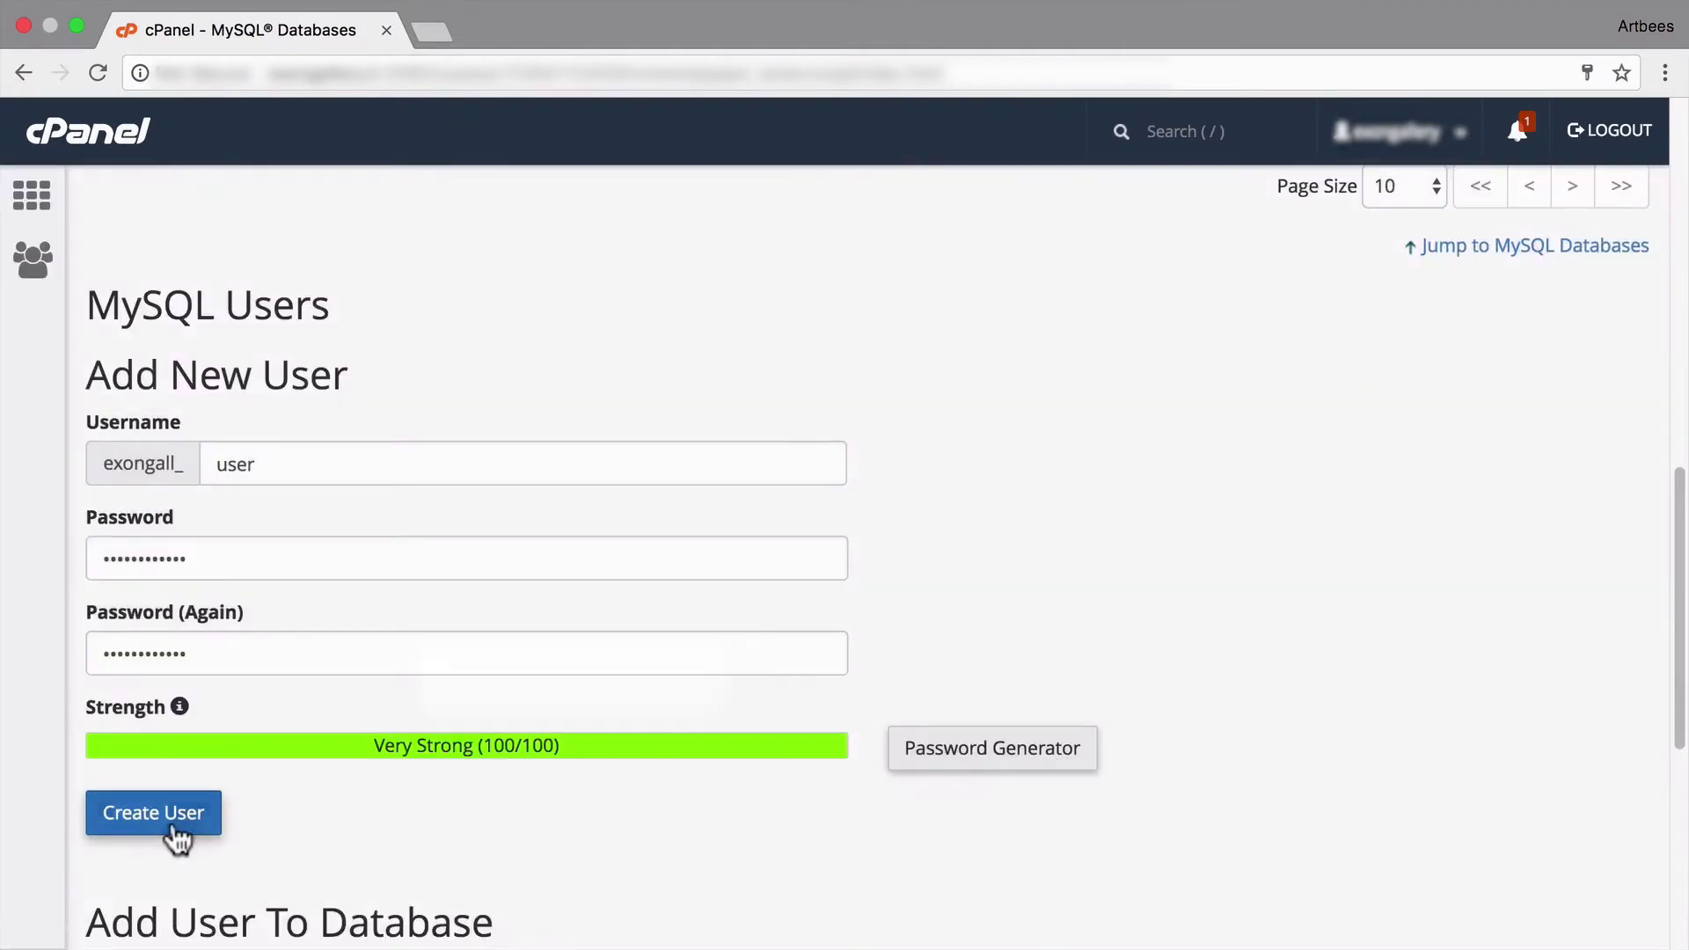
left_click(169, 822)
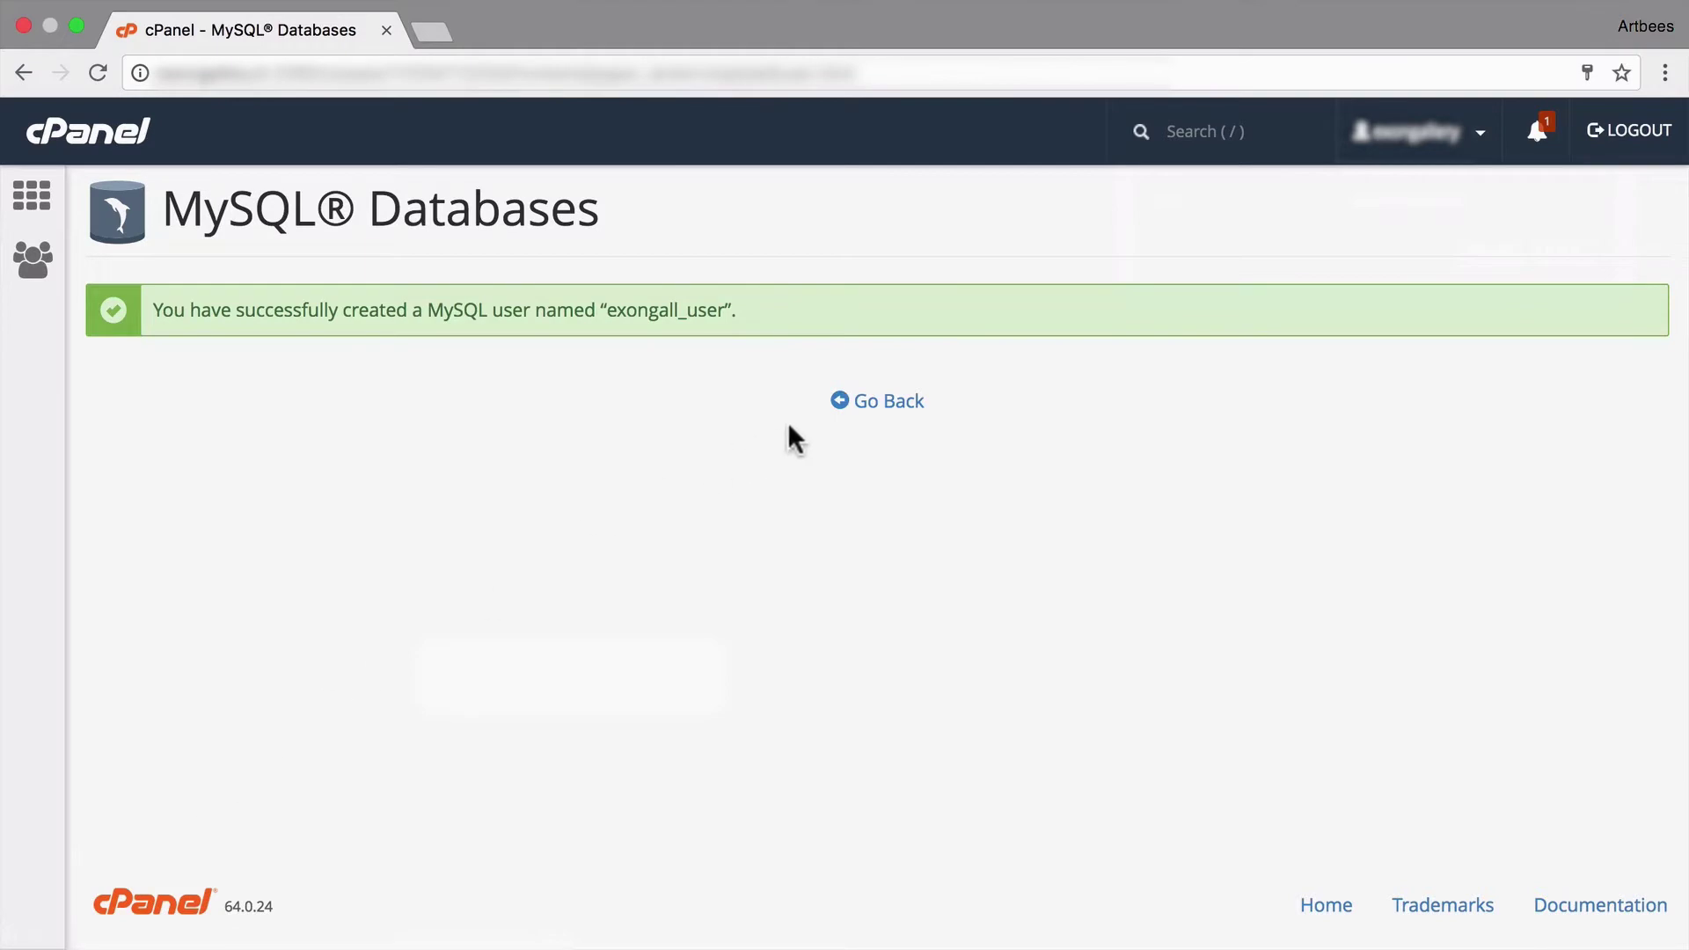
- Add the new user to the database with ALL PRIVILEGES
left_click(875, 410)
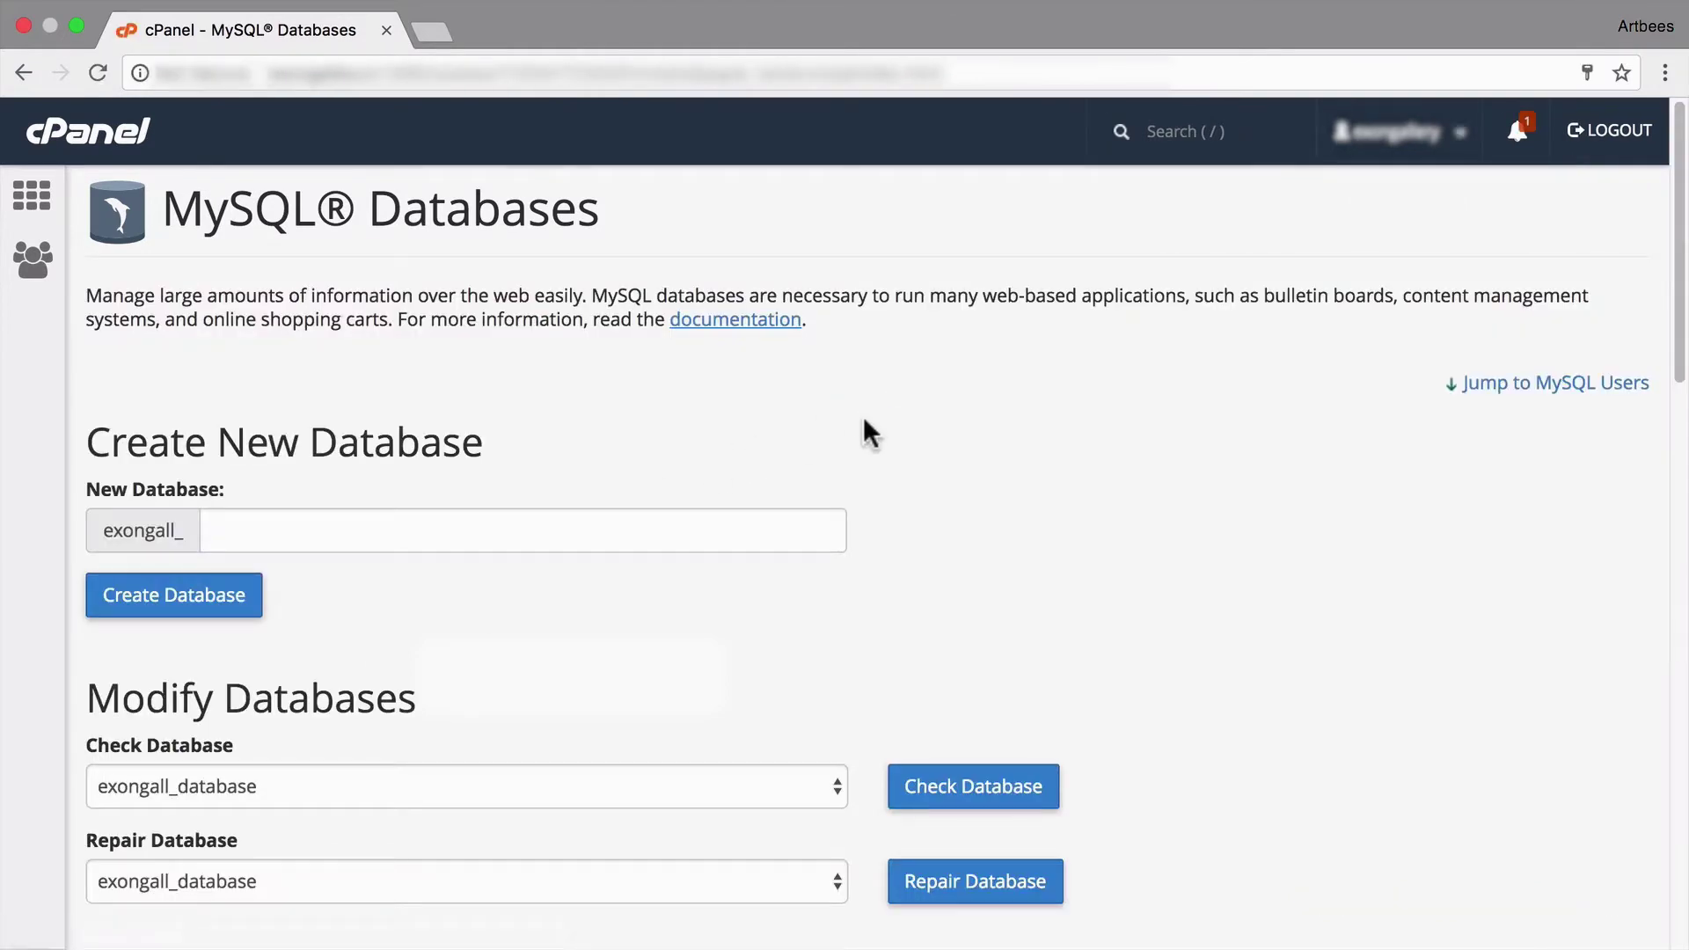
scroll(863, 415, "down", 10)
scroll(863, 416, "down", 8)
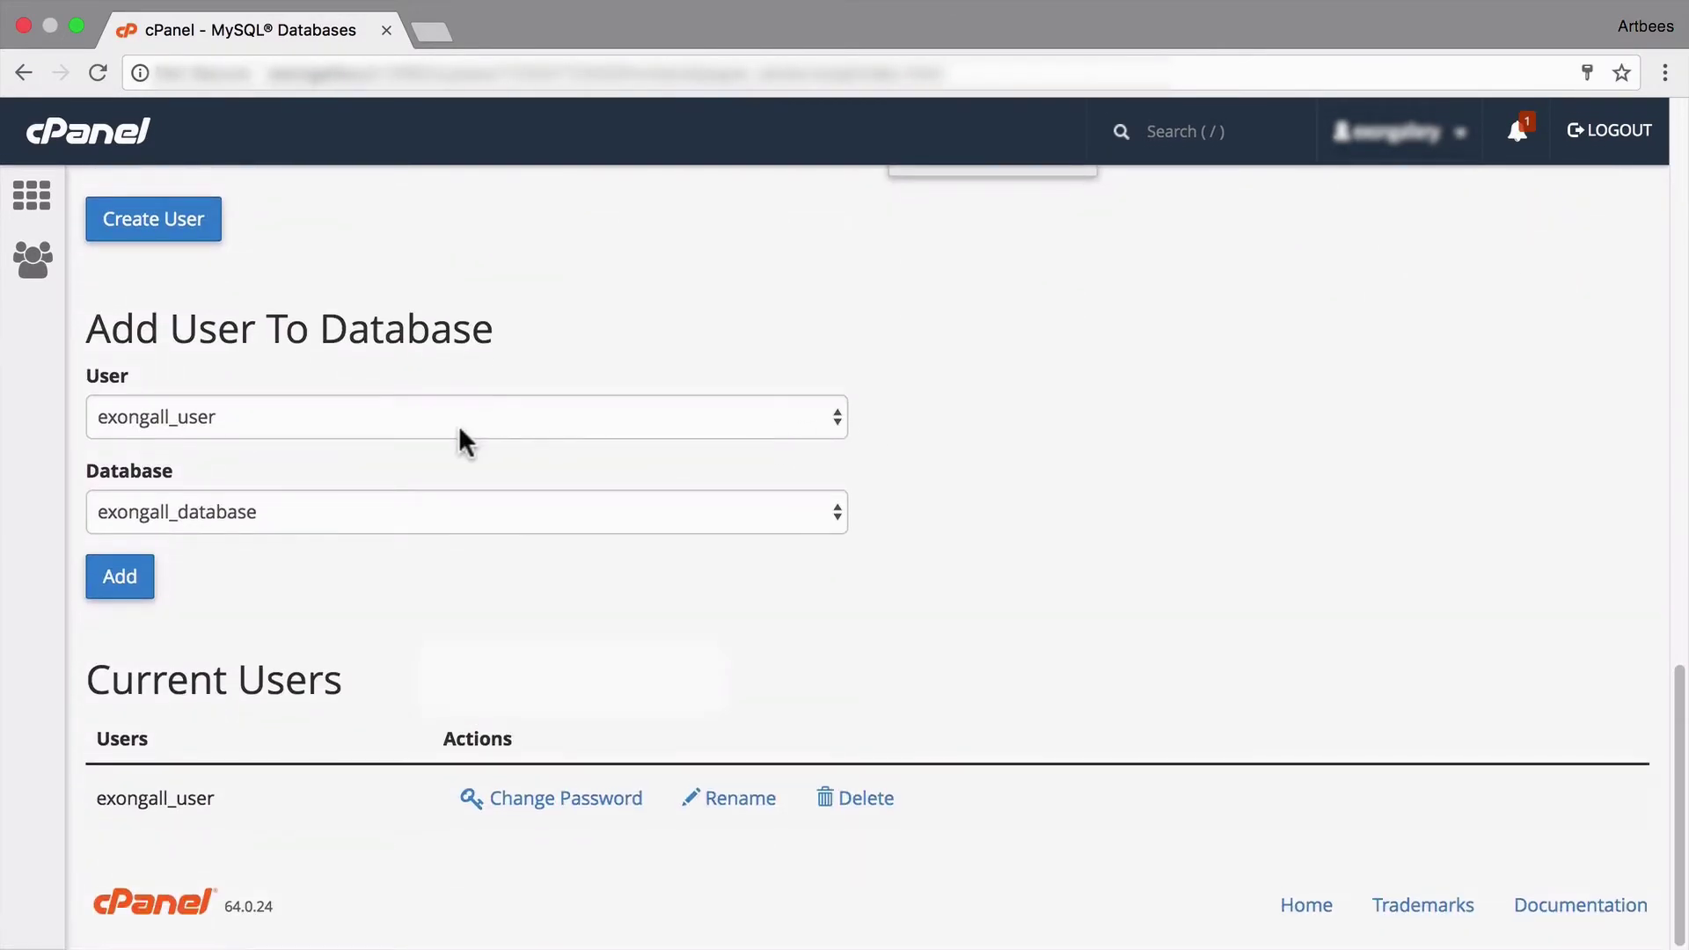
left_click(118, 582)
left_click(127, 450)
scroll(155, 484, "down", 9)
left_click(146, 747)
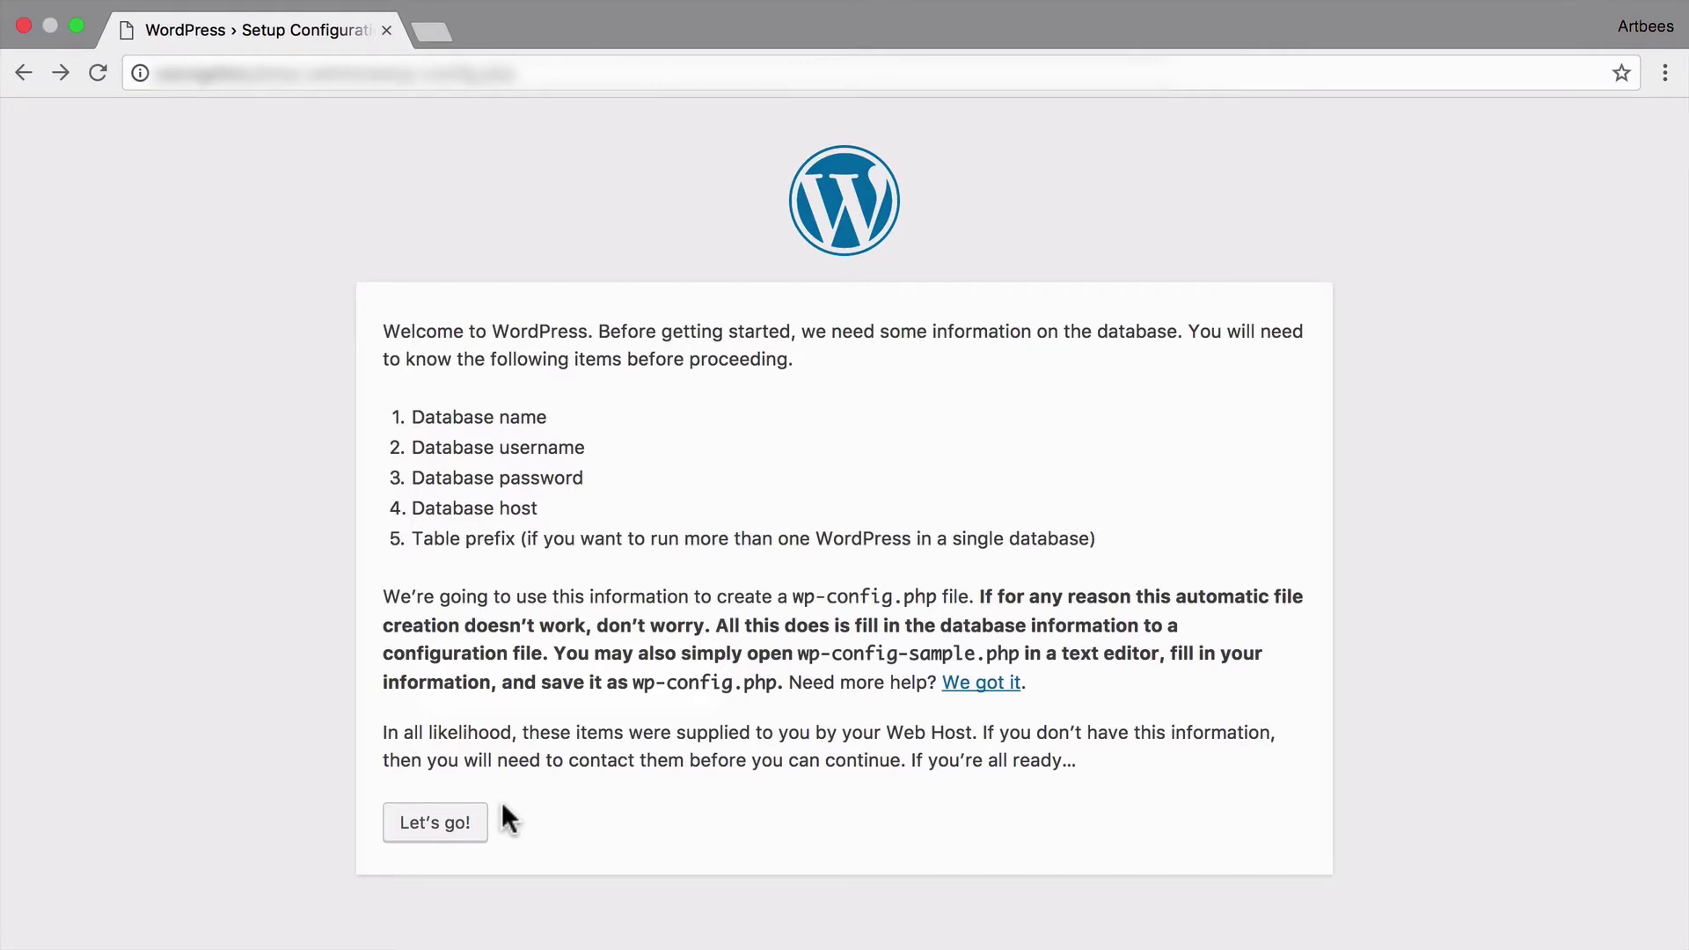
- Submit WordPress setup with database 'exongall_database', user 'exongall_user' and the generated password
left_click(471, 825)
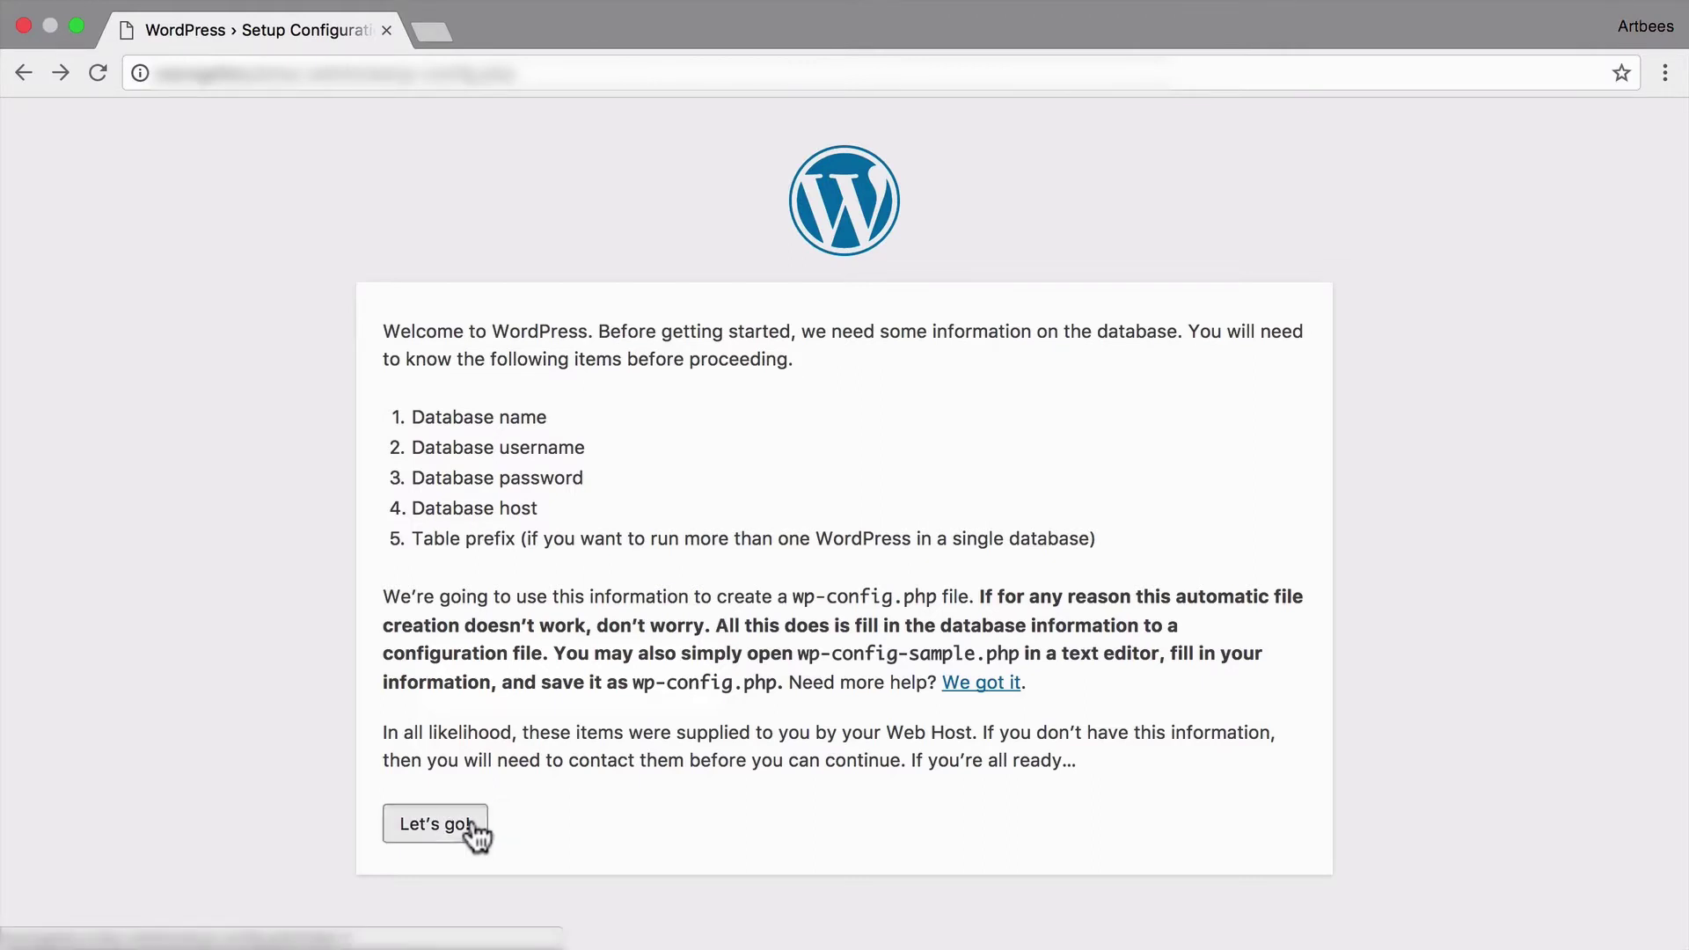
left_click(766, 422)
key("ctrl+a")
type("exongall_database")
key("Tab")
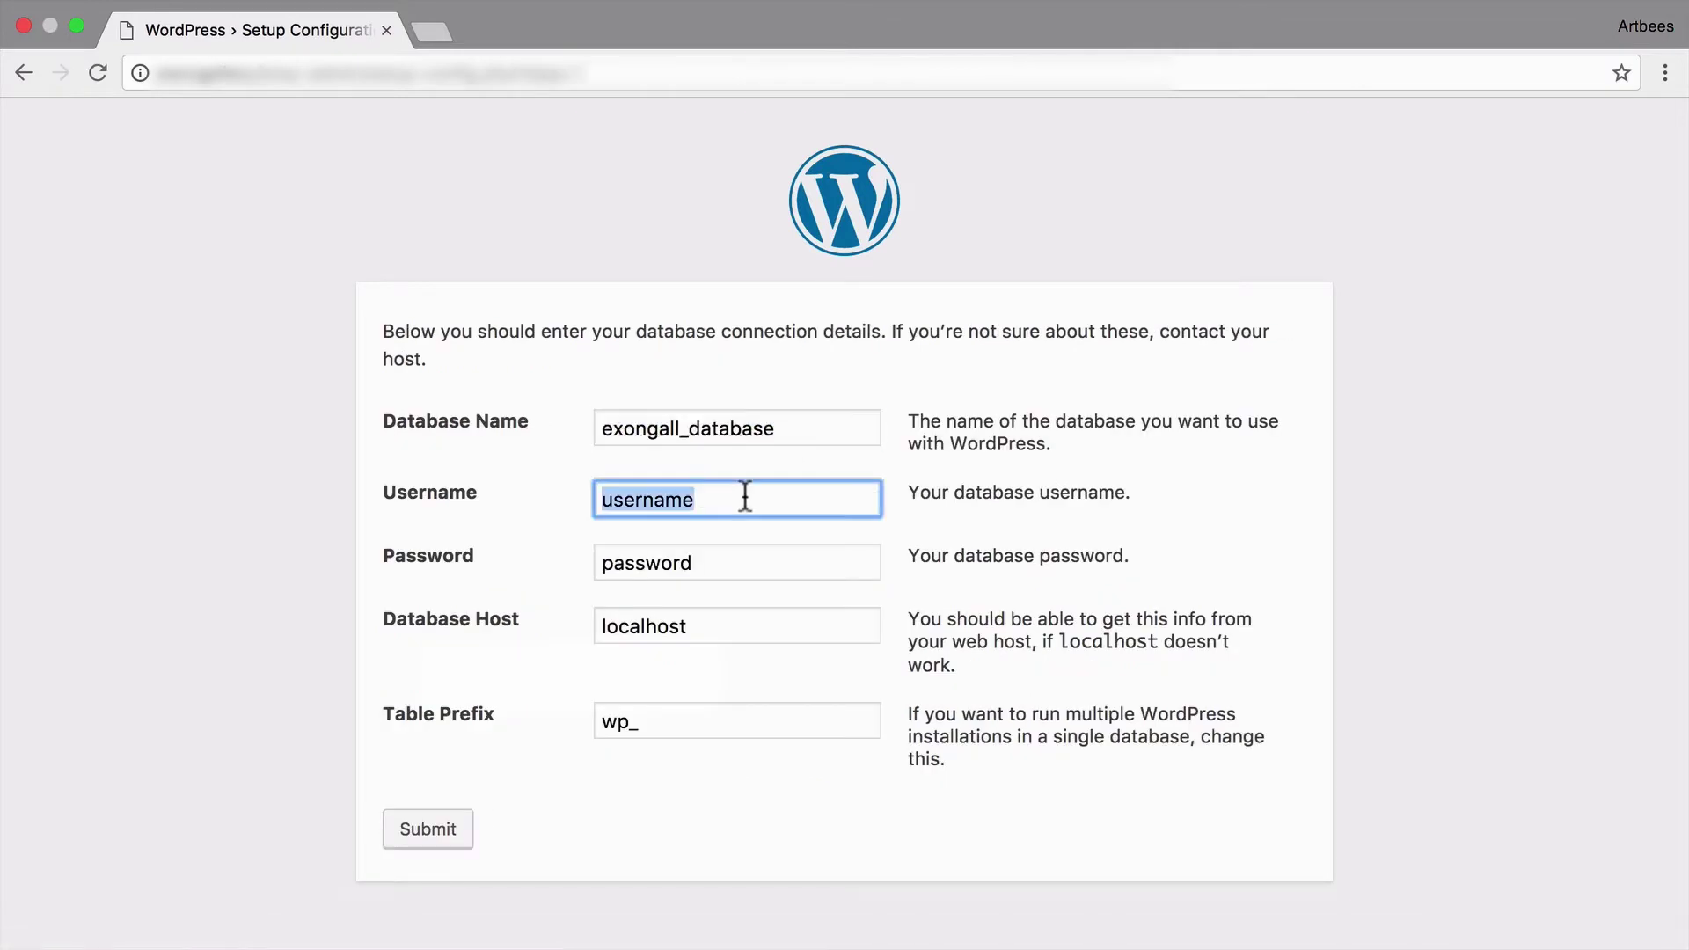
type("exongall_user")
key("Tab")
key("ctrl+v")
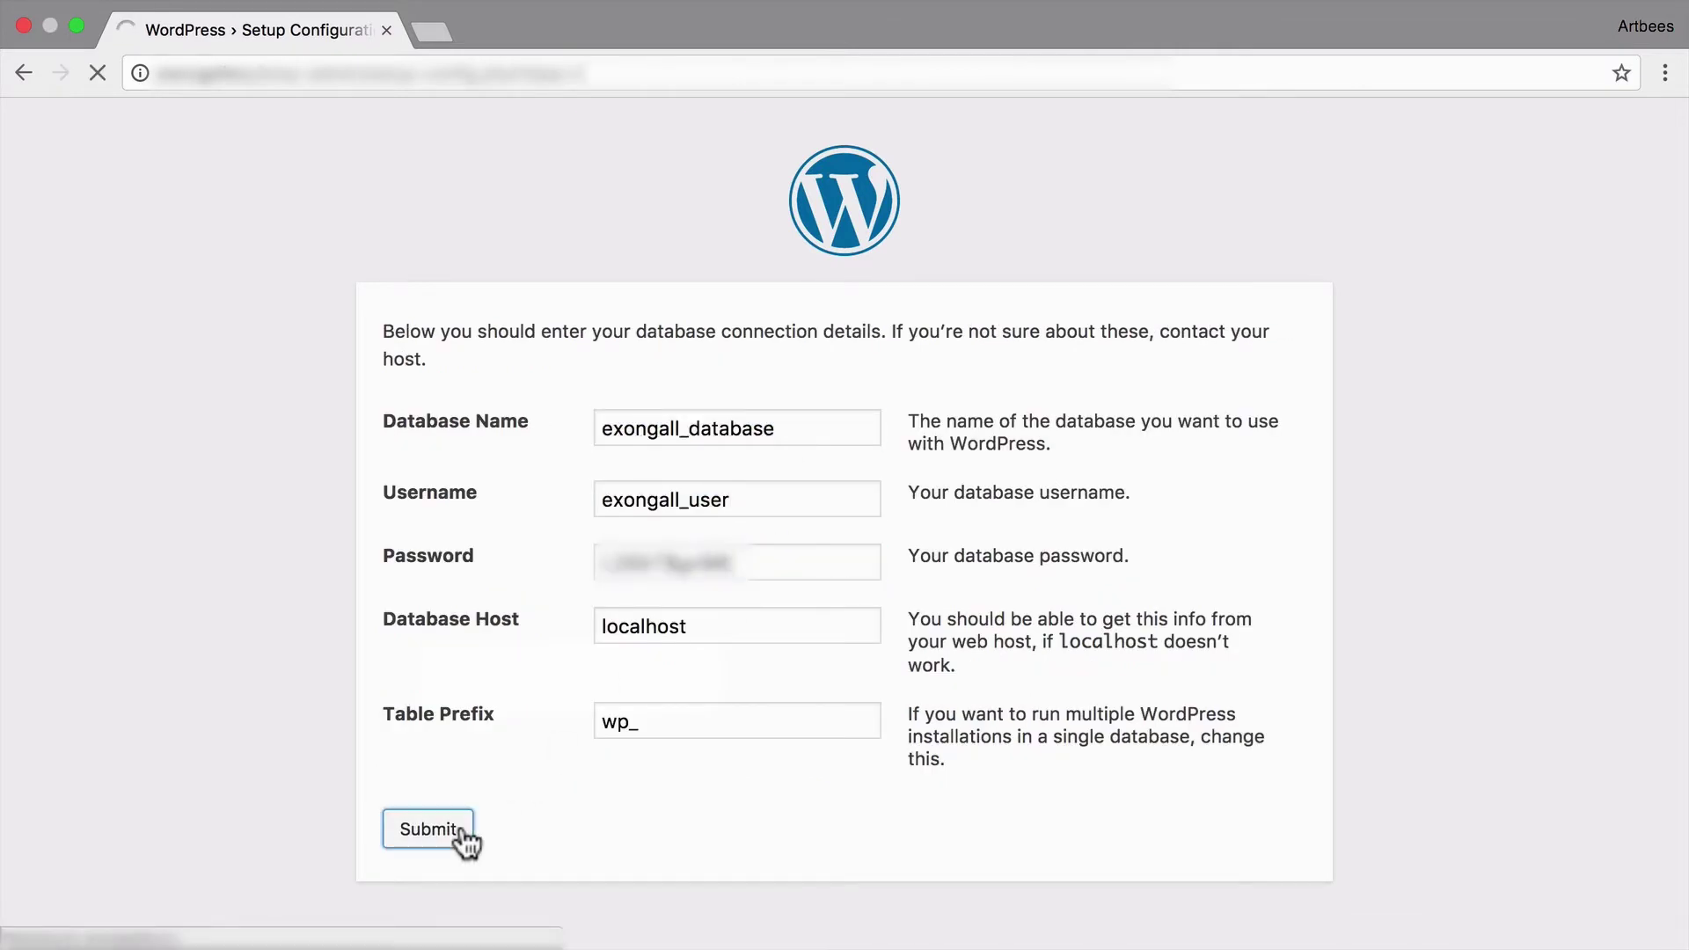
left_click(454, 831)
- Install WordPress as 'Artbees Video Tutorials' with admin user 'artbees' and the admin e-mail
left_click(462, 424)
type("A")
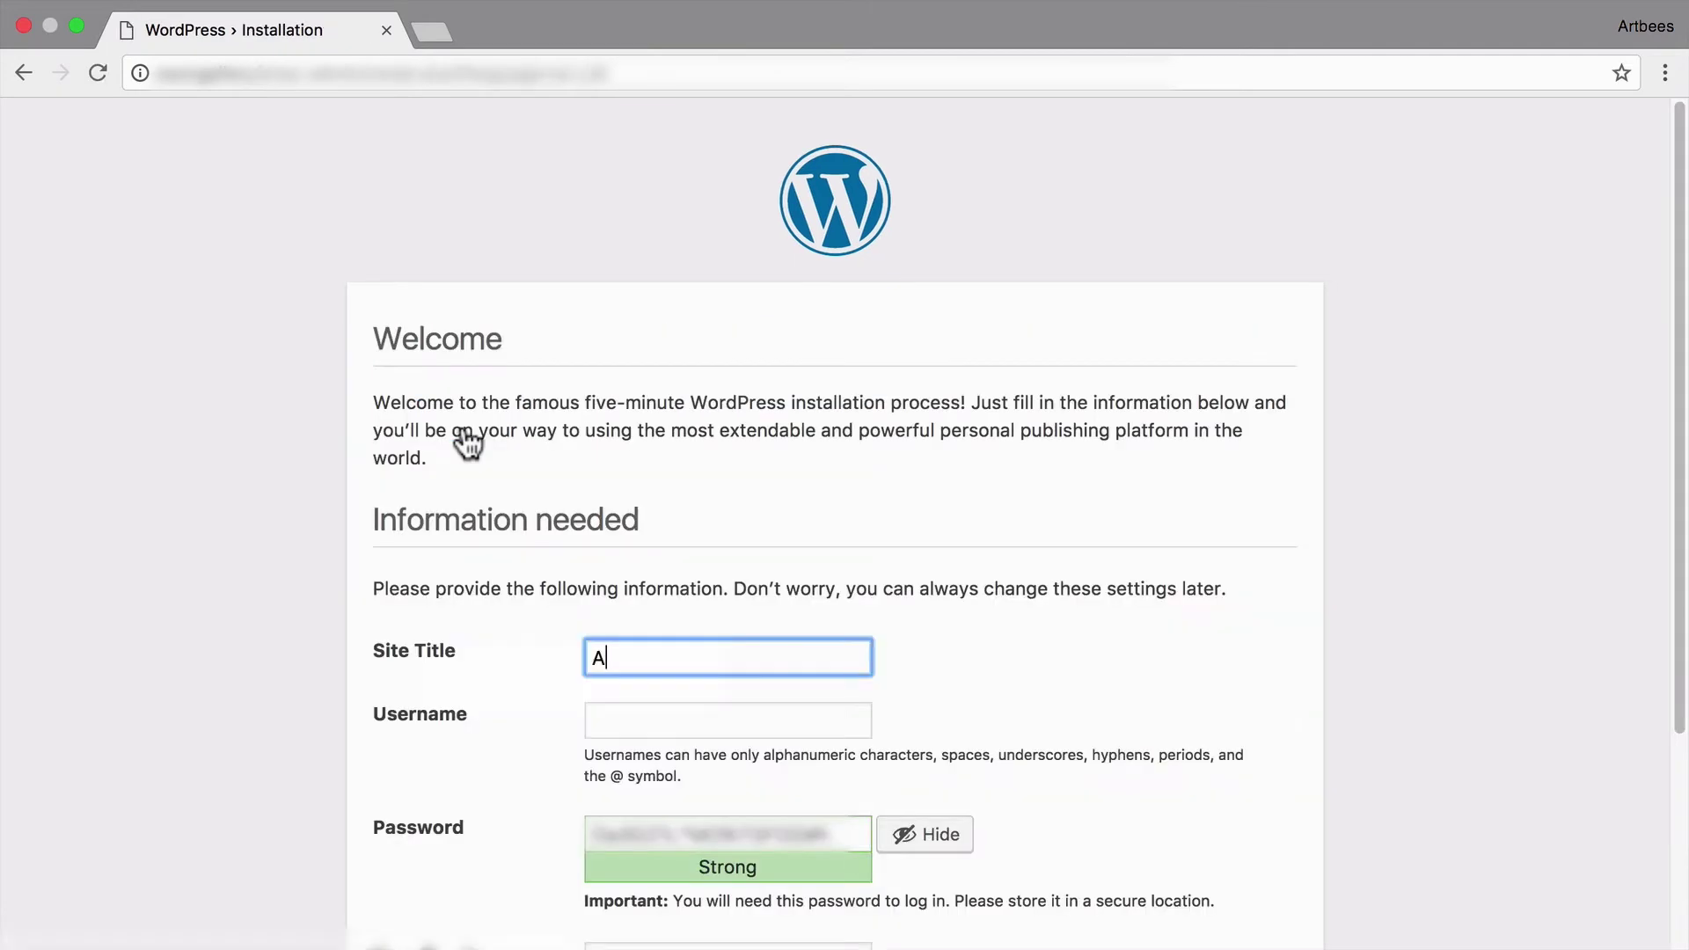
type("rtbees Video Tutorials")
key("Tab")
type("artbees")
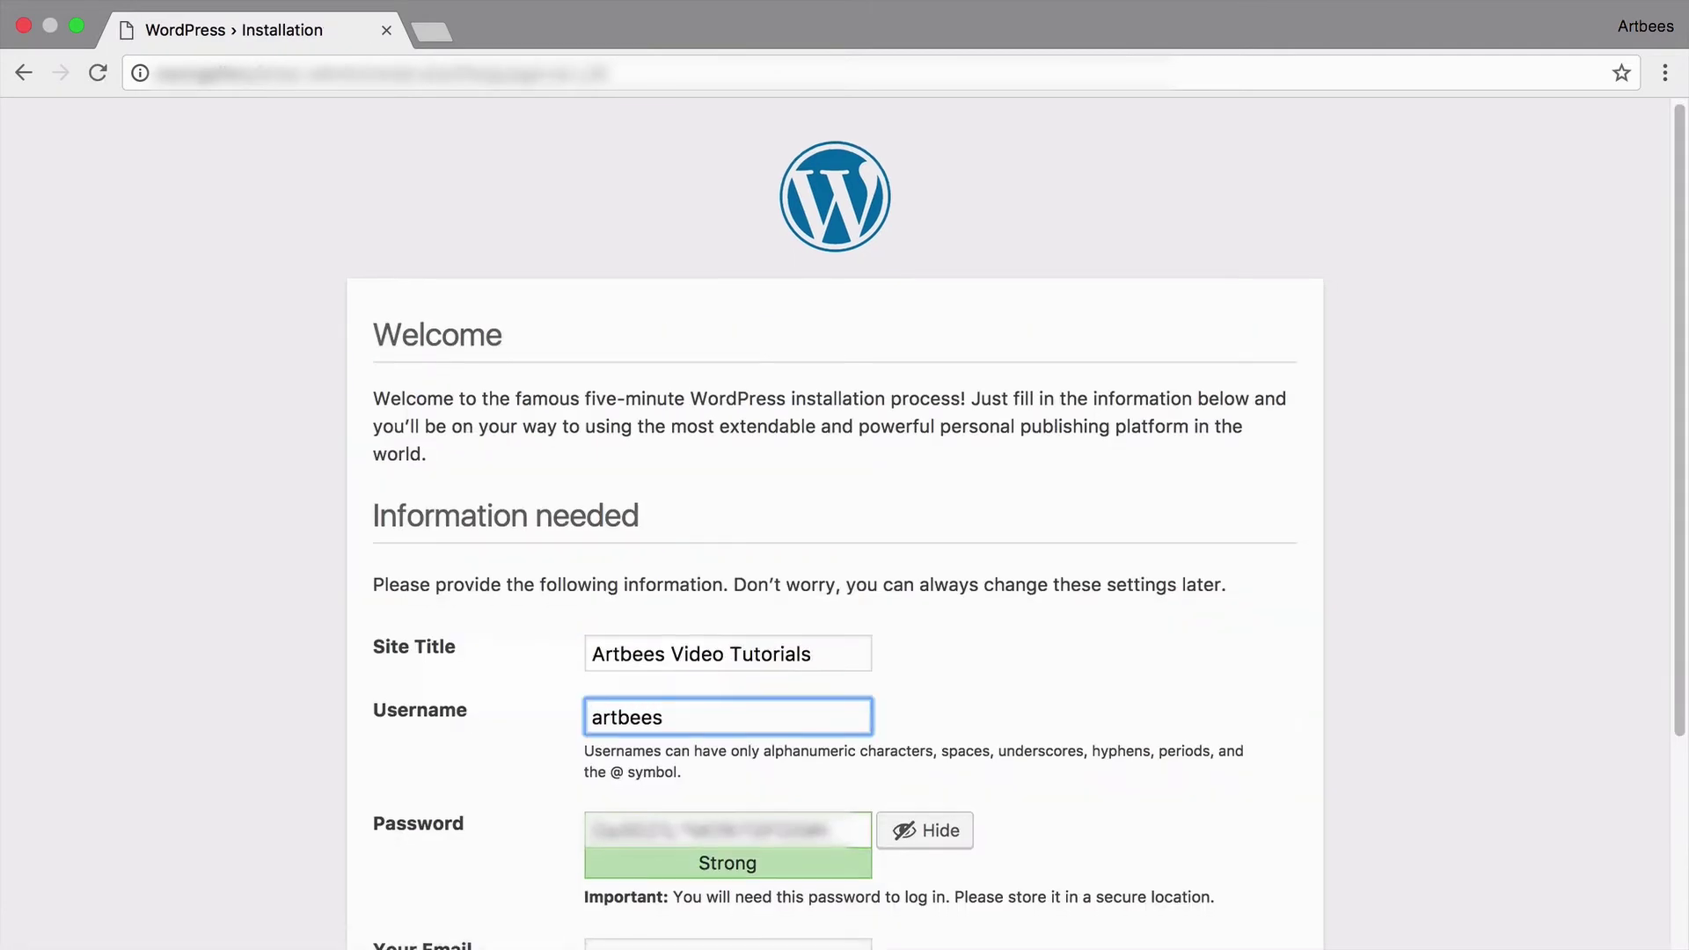
scroll(572, 529, "down", 3)
key("Tab")
left_click(709, 682)
left_click(469, 873)
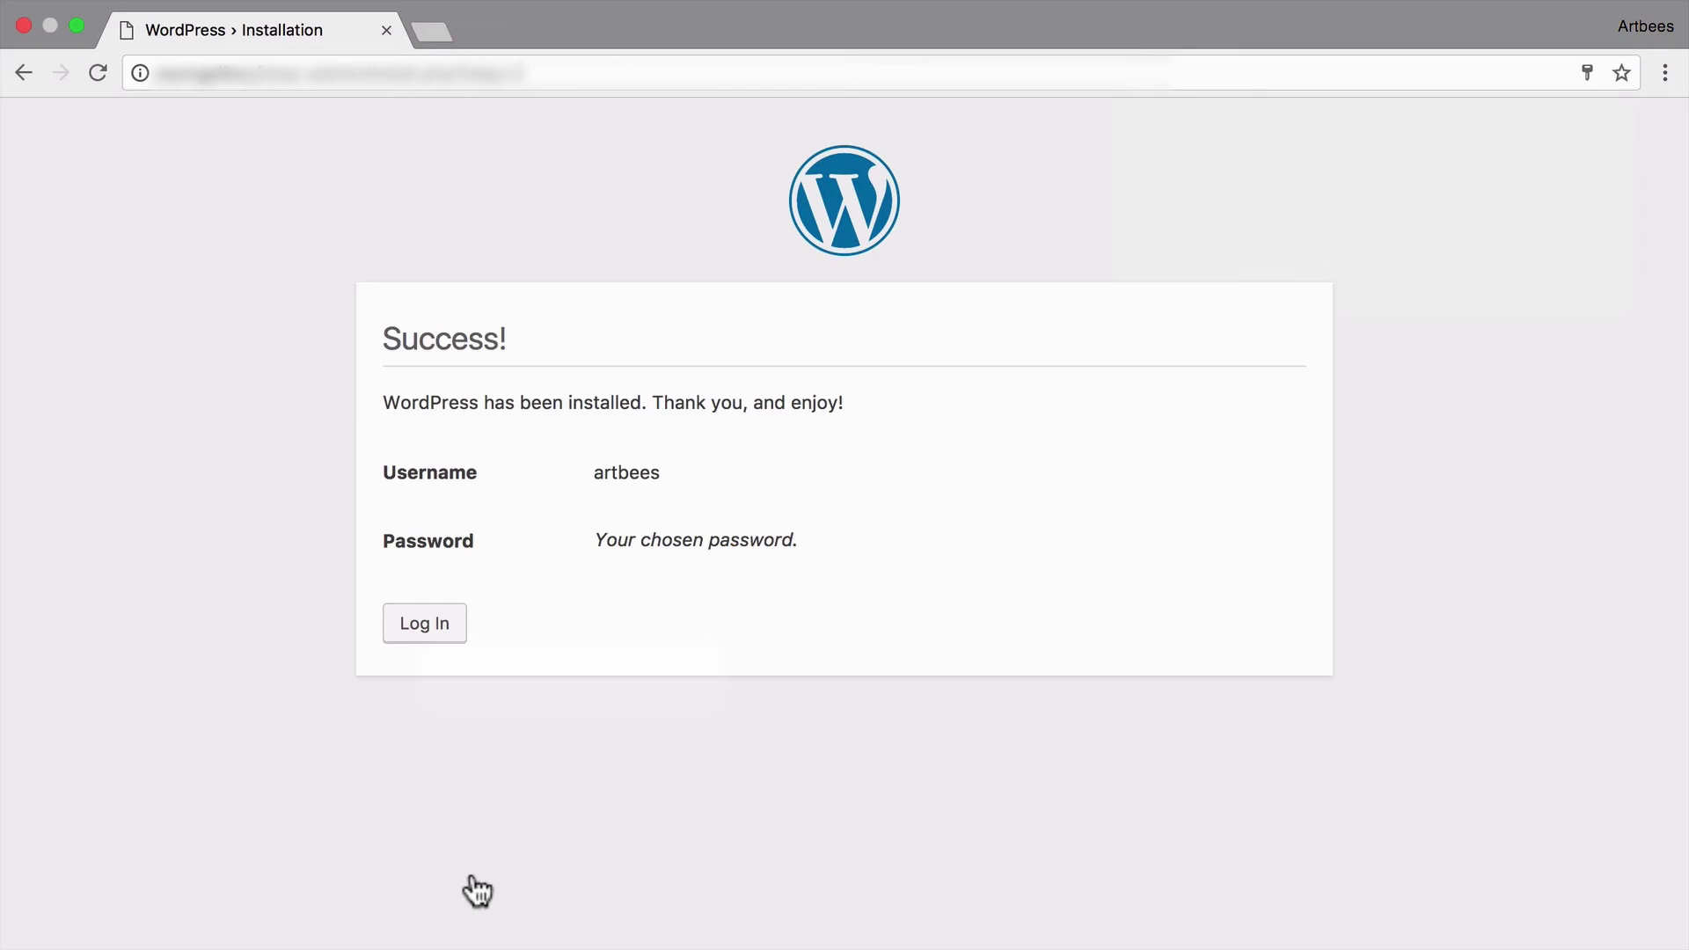
- Log in as 'artbees' with the admin password and Remember Me checked
left_click(440, 629)
type("artbees")
key("Tab")
type("••••••••••••••••••")
left_click(675, 622)
left_click(986, 631)
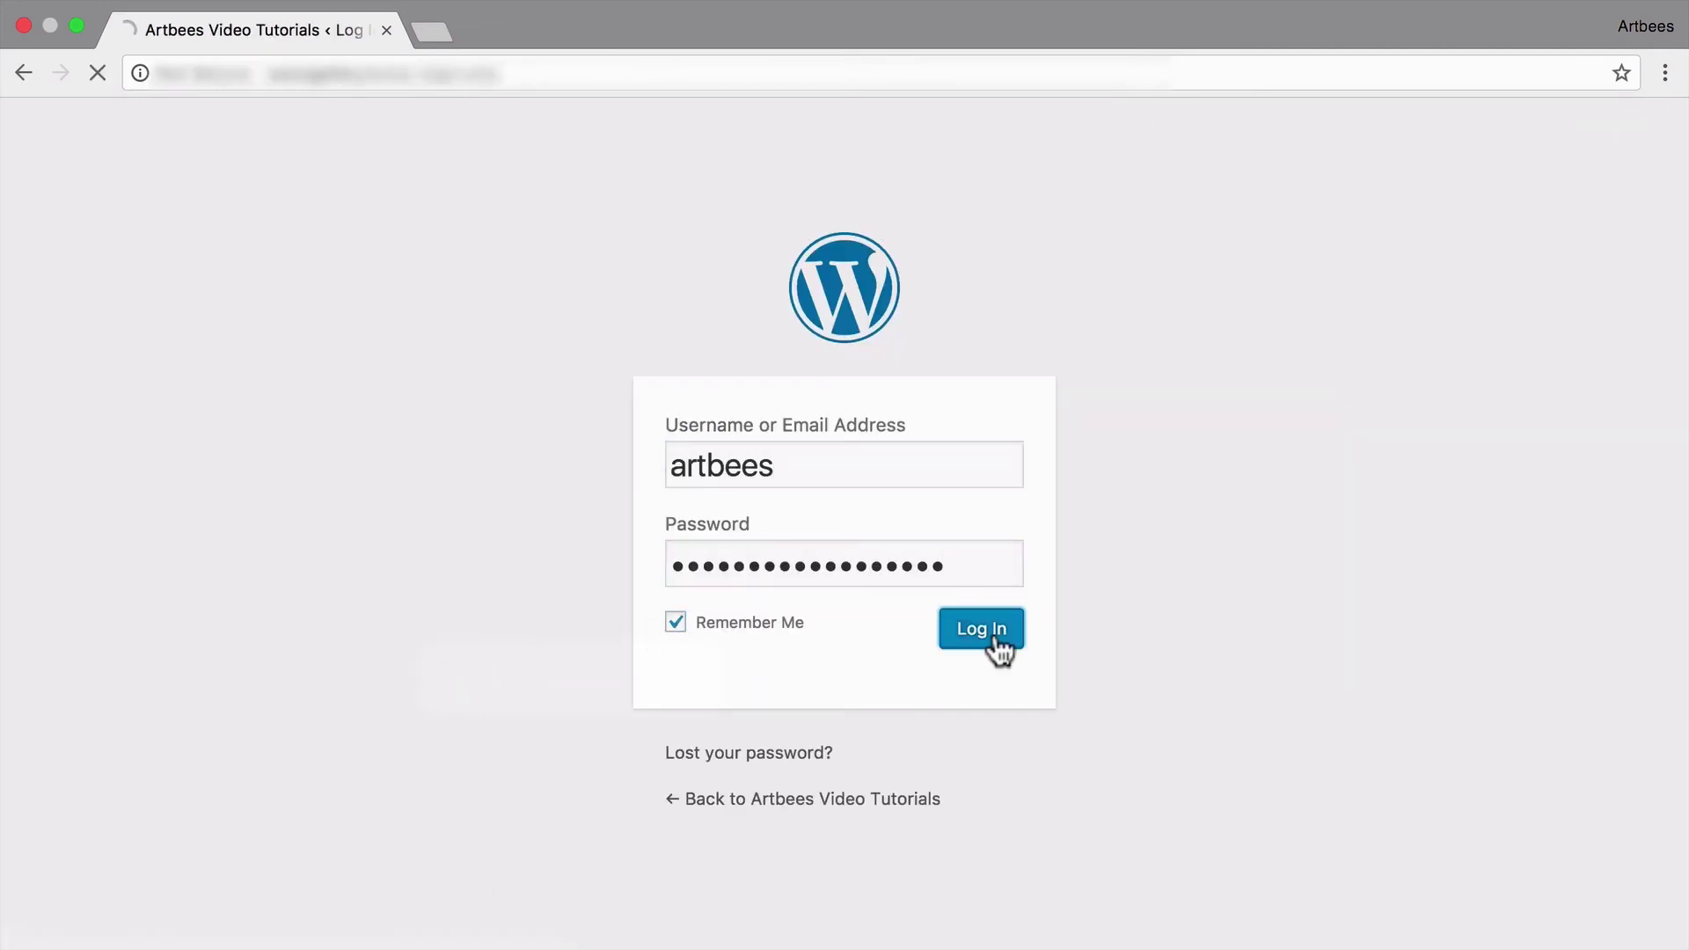